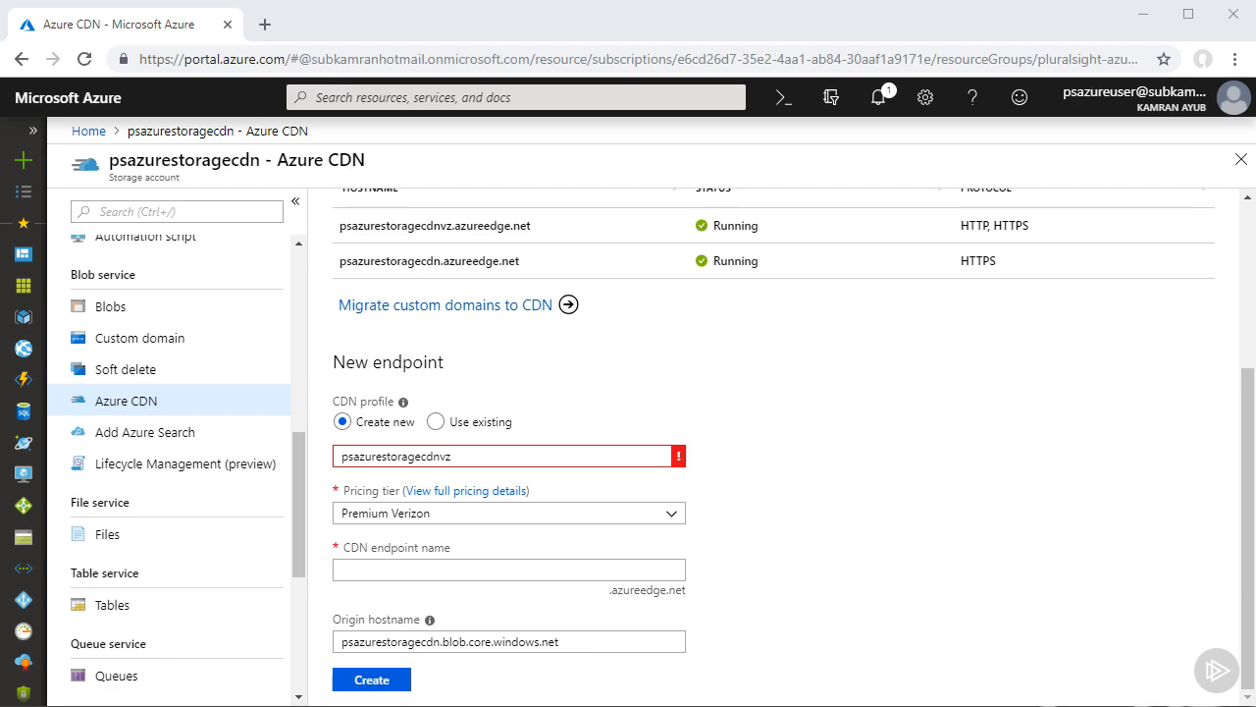
Open the Advanced Features of the psazurestoragecdnvz.azureedge.net CDN endpoint
left_click(537, 406)
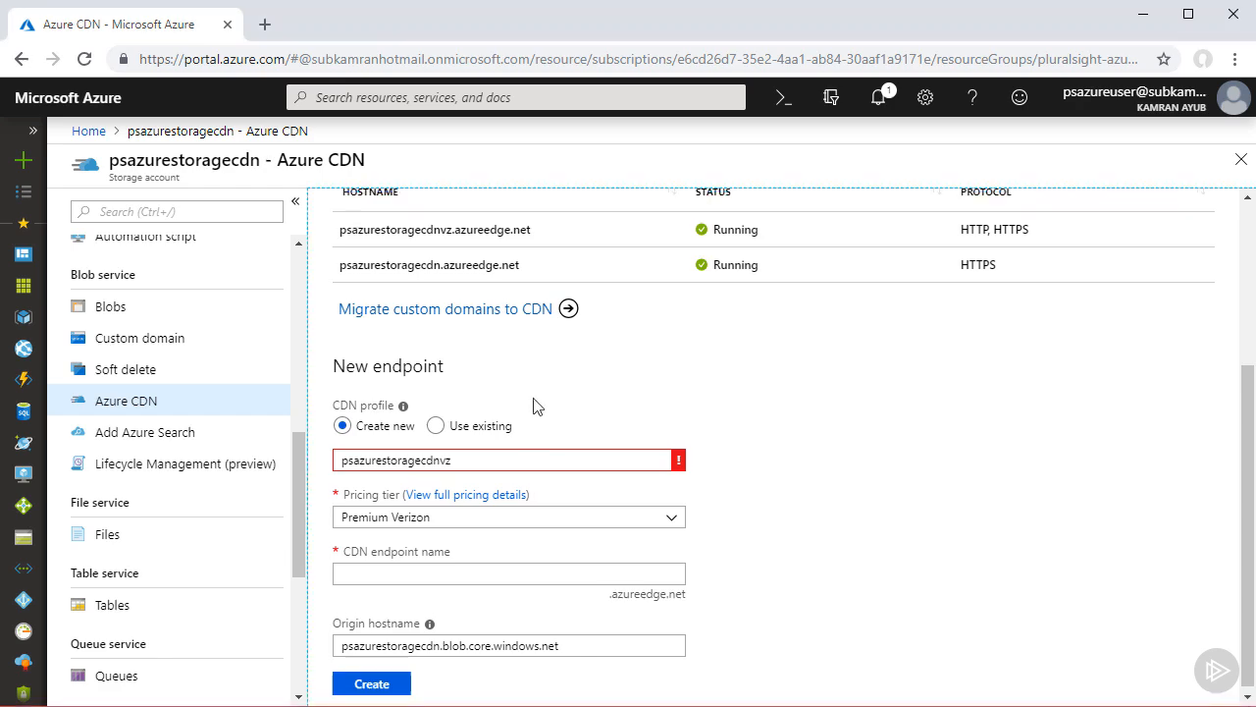
scroll(537, 406, "up", 3)
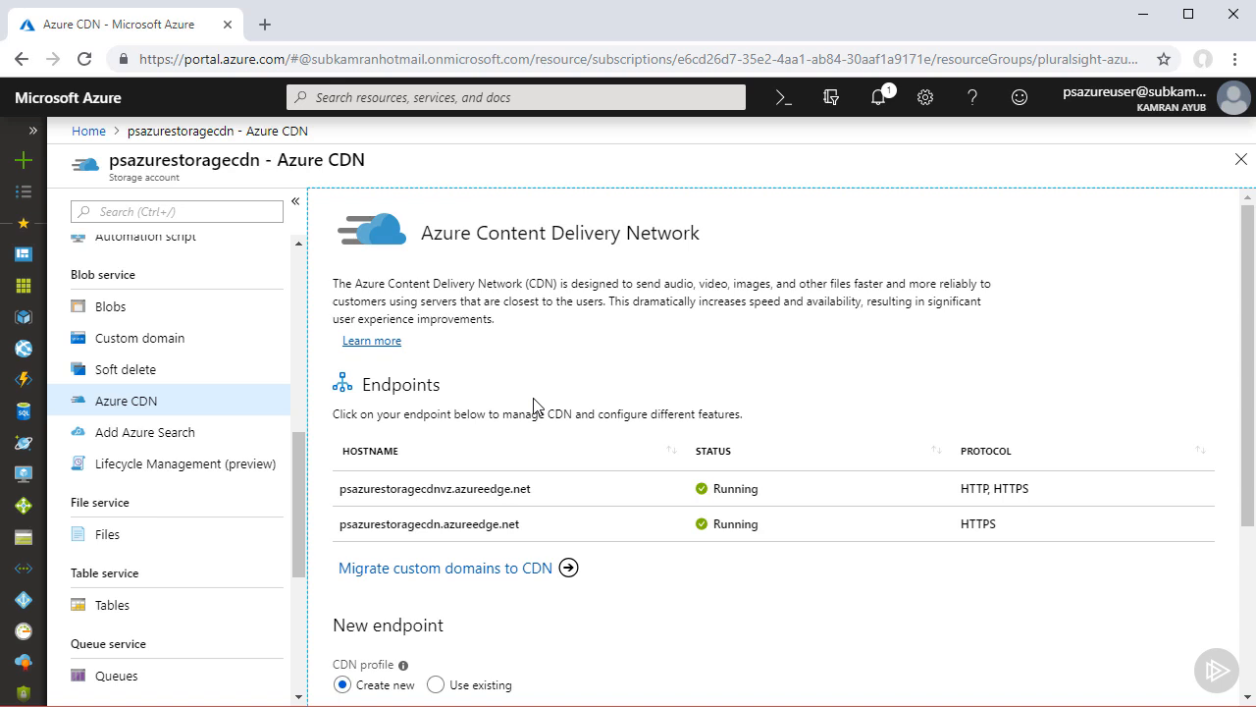
left_click(491, 487)
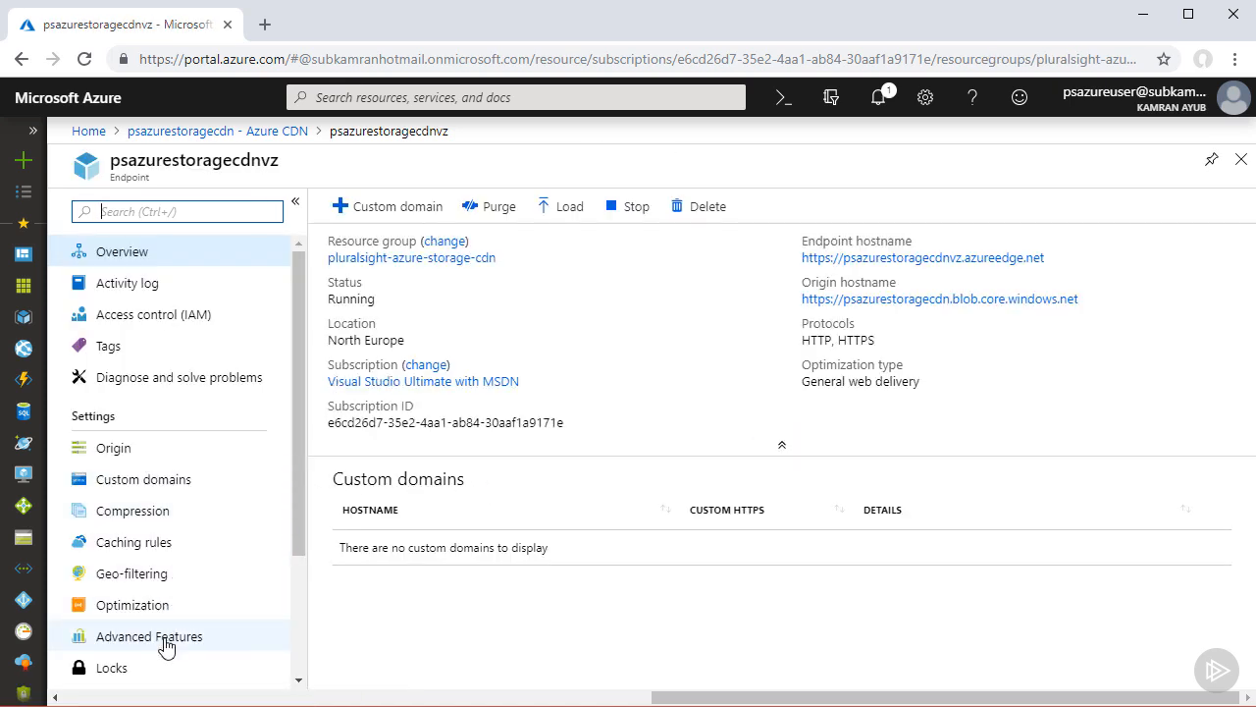
left_click(149, 636)
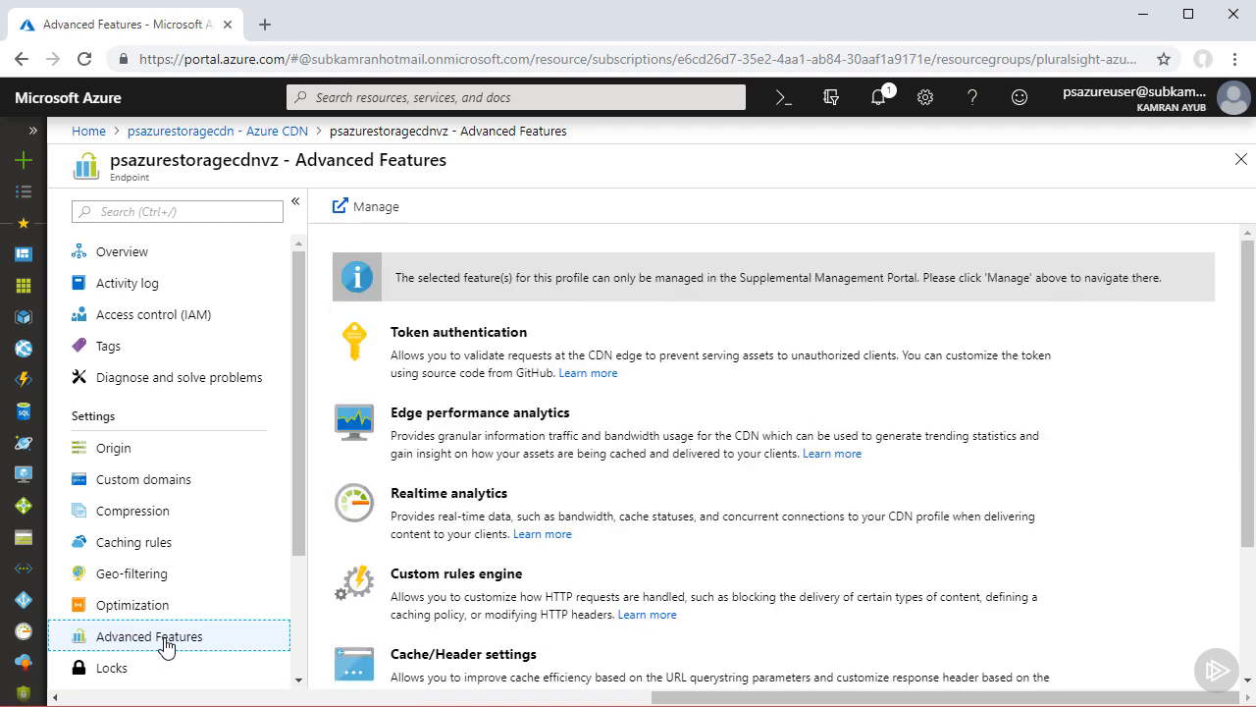
Launch the Supplemental Management Portal and go to the HTTP Large Rules Engine
left_click(365, 210)
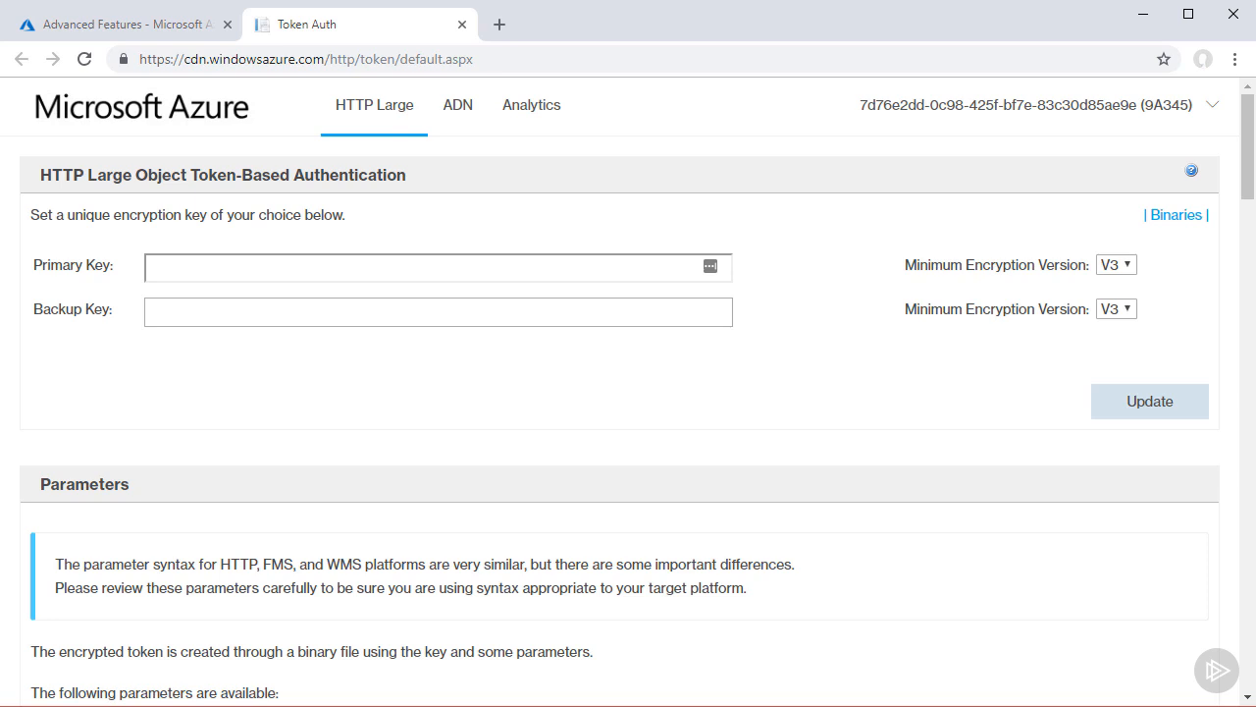
mouse_move(399, 120)
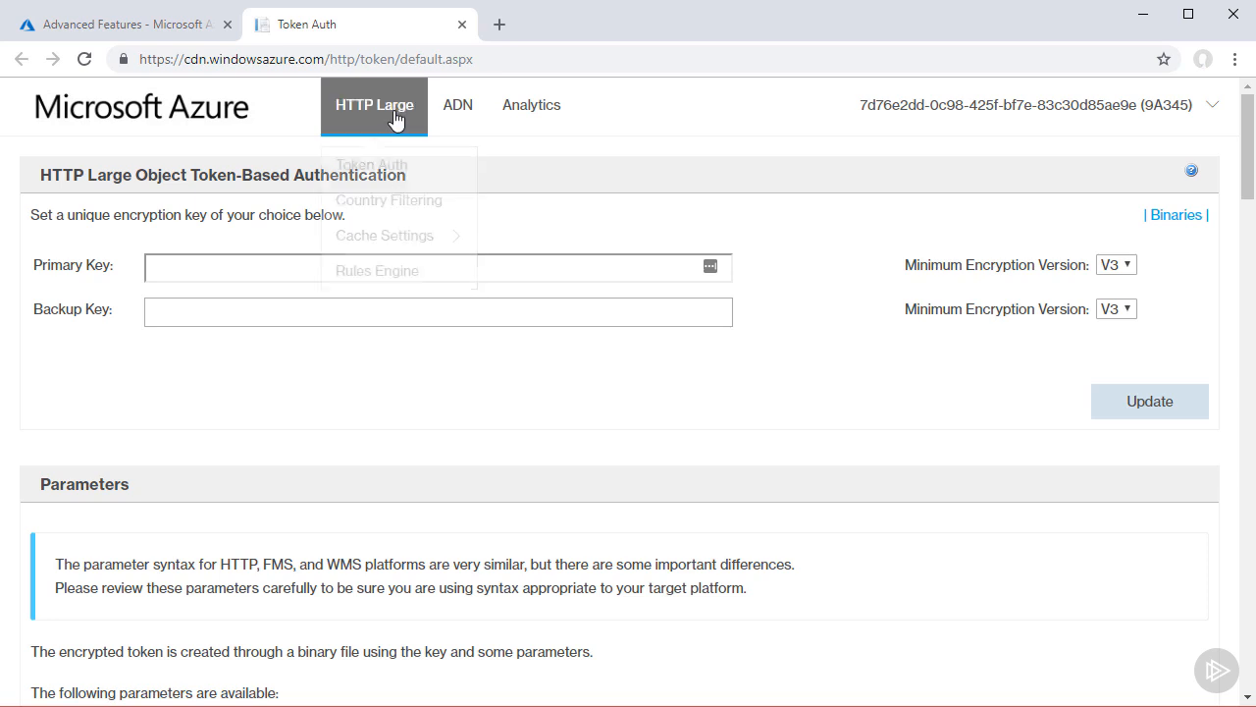
left_click(397, 269)
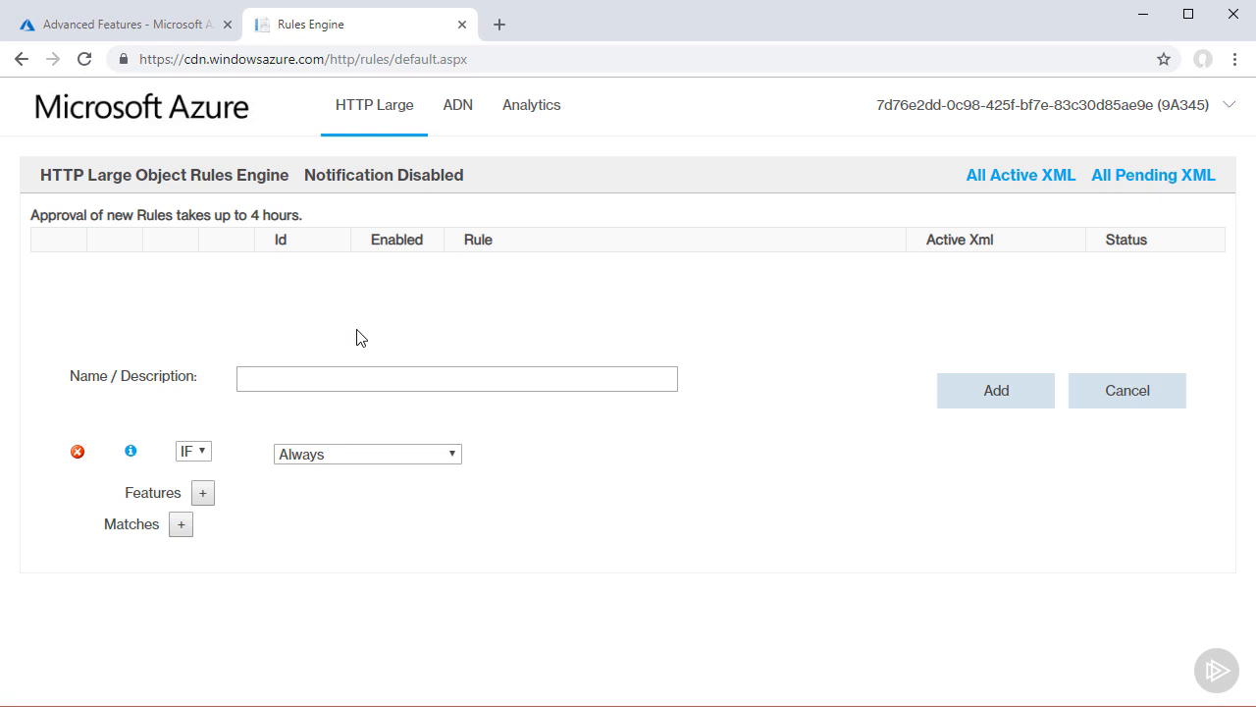
Name the new rule "Append SAS token to /staticsite container requests" and add a URL Rewrite feature to it
left_click(312, 370)
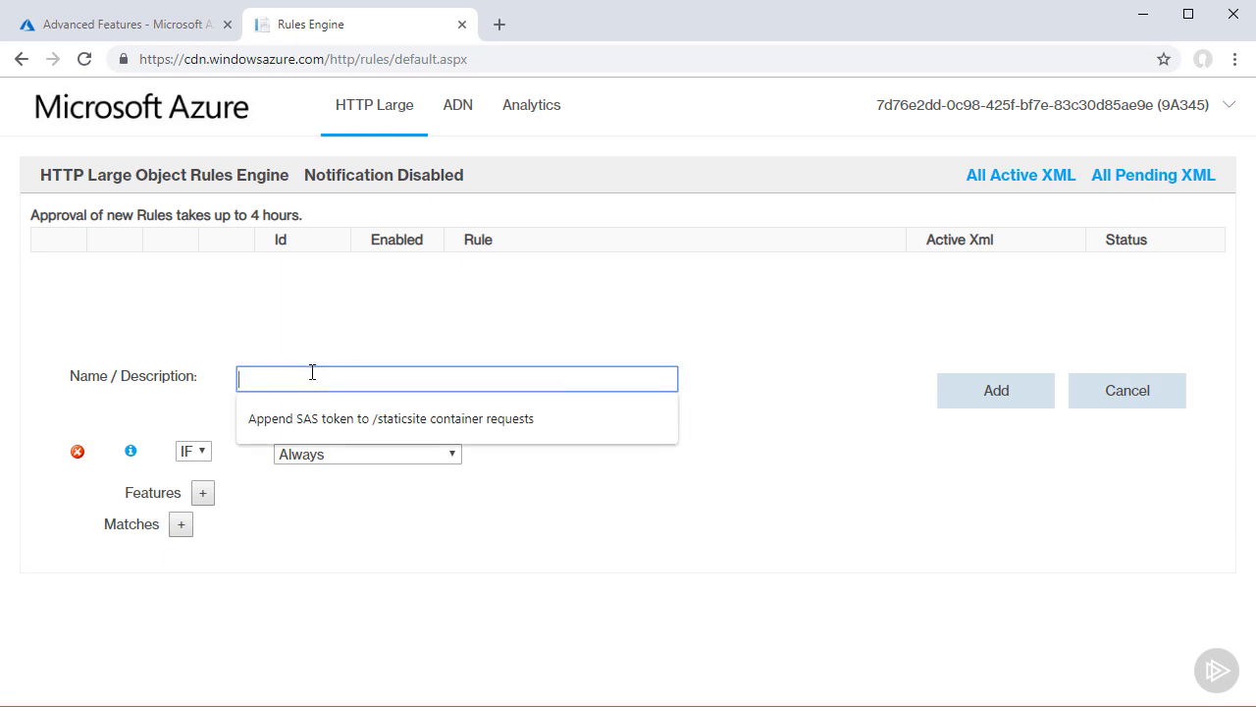
left_click(320, 420)
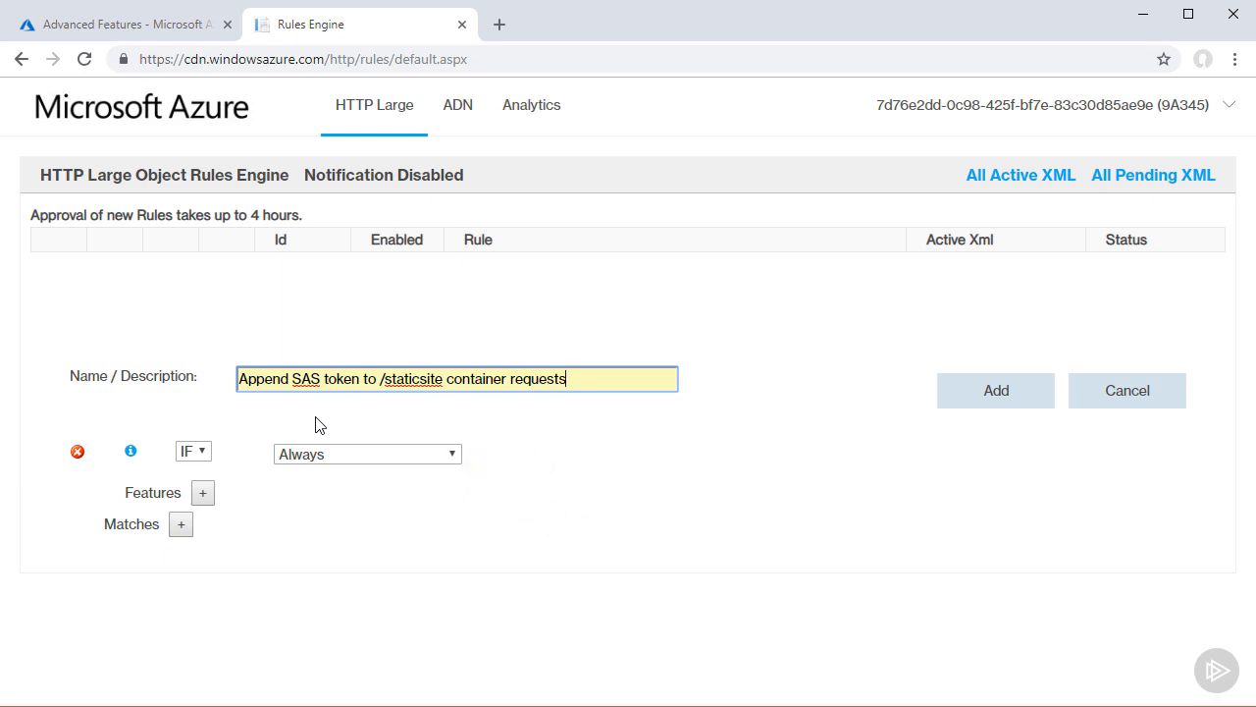
left_click(204, 493)
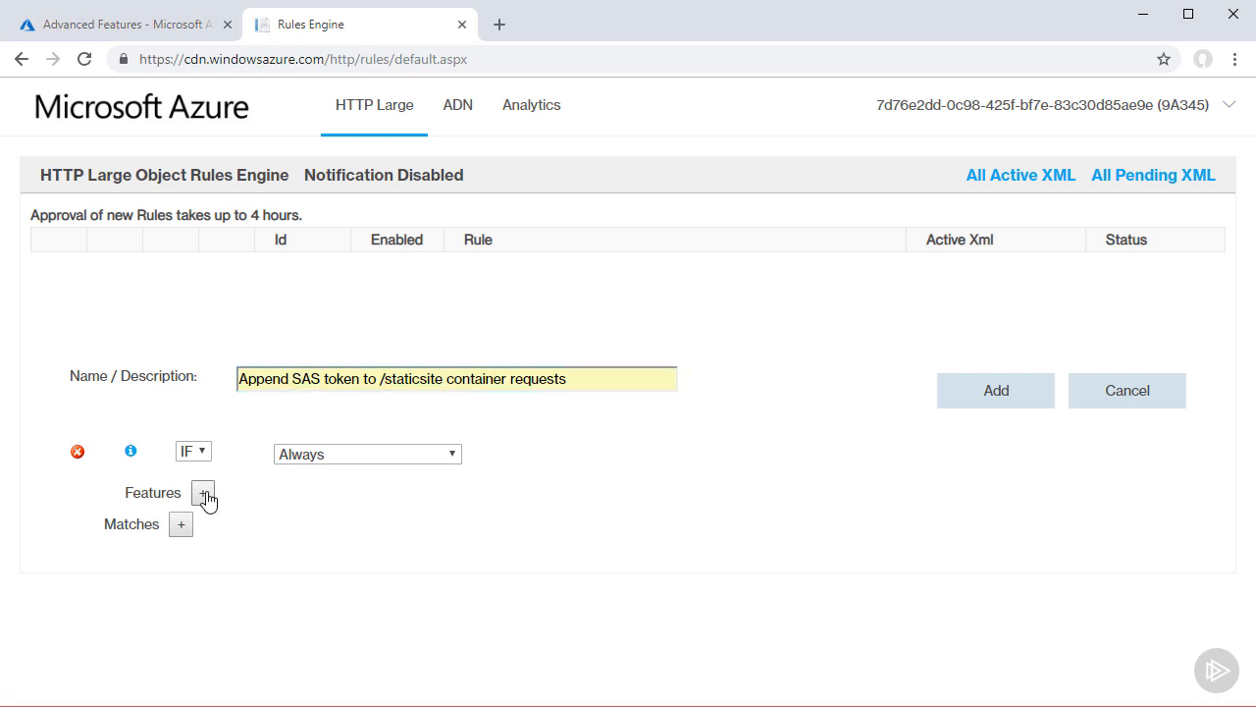
left_click(587, 490)
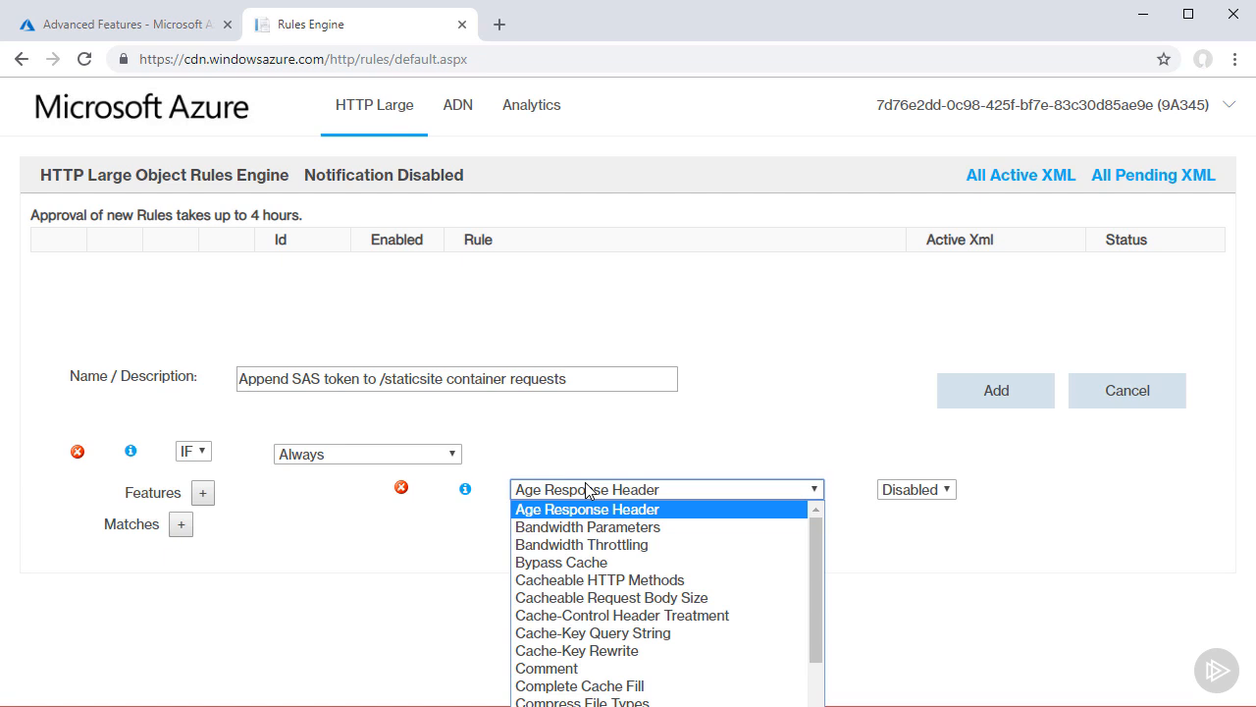
scroll(587, 561, "down", 4)
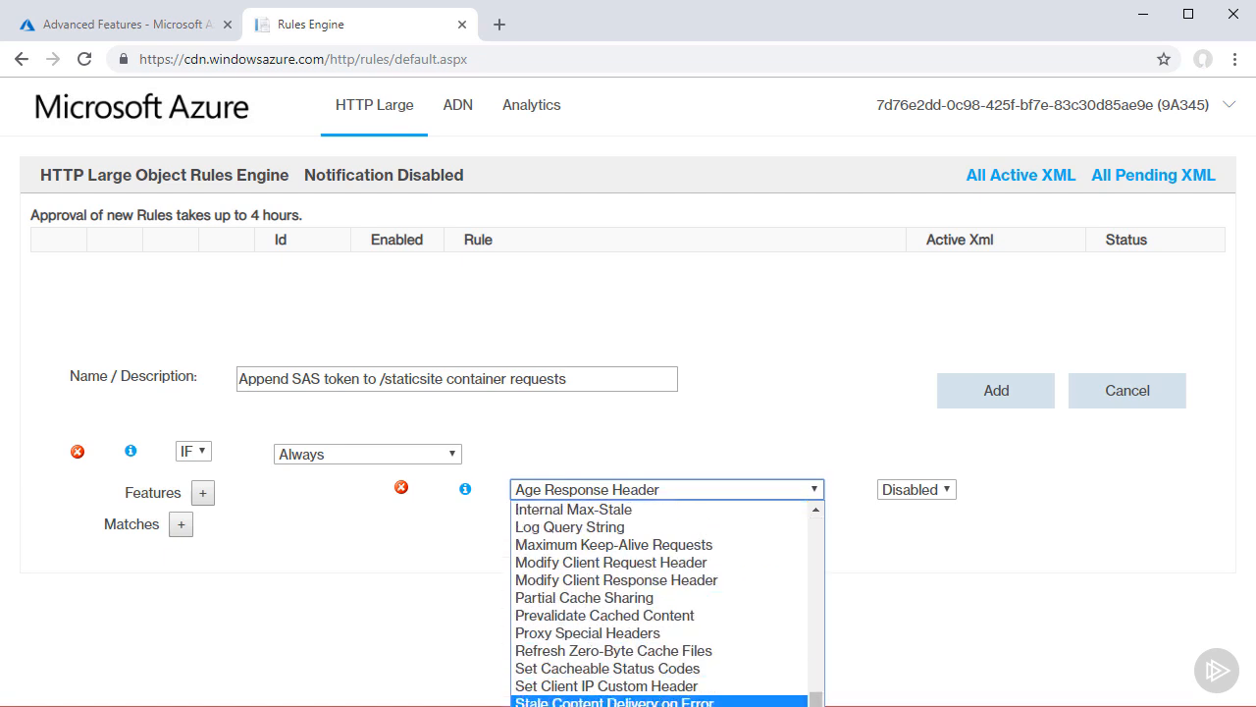
left_click(602, 682)
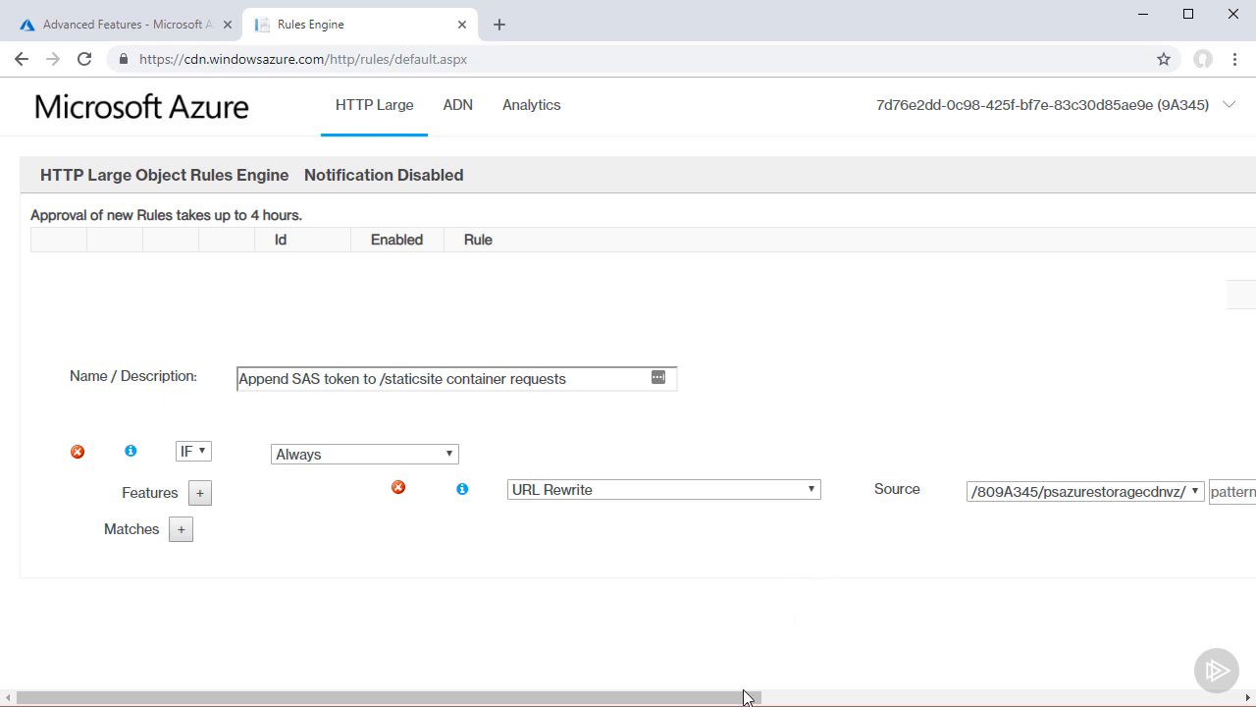
Set the URL Rewrite source pattern to staticsite/(.*)
left_click_drag(746, 694, 1195, 679)
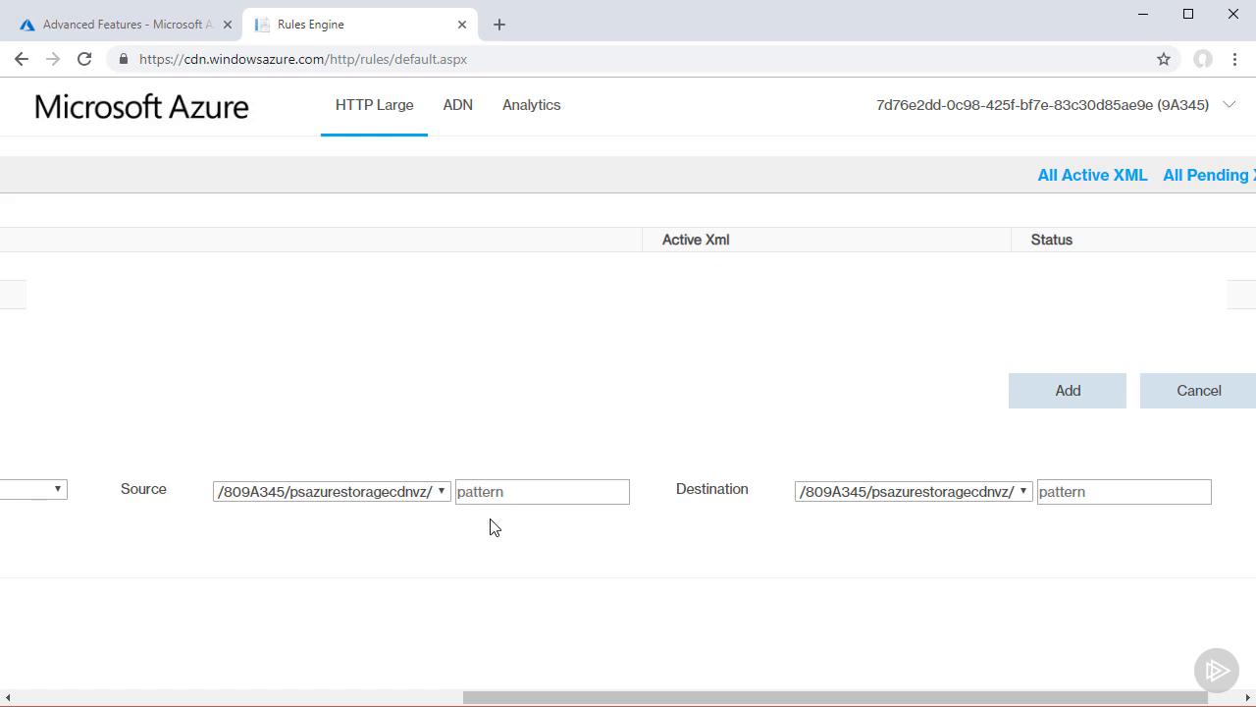
left_click(491, 482)
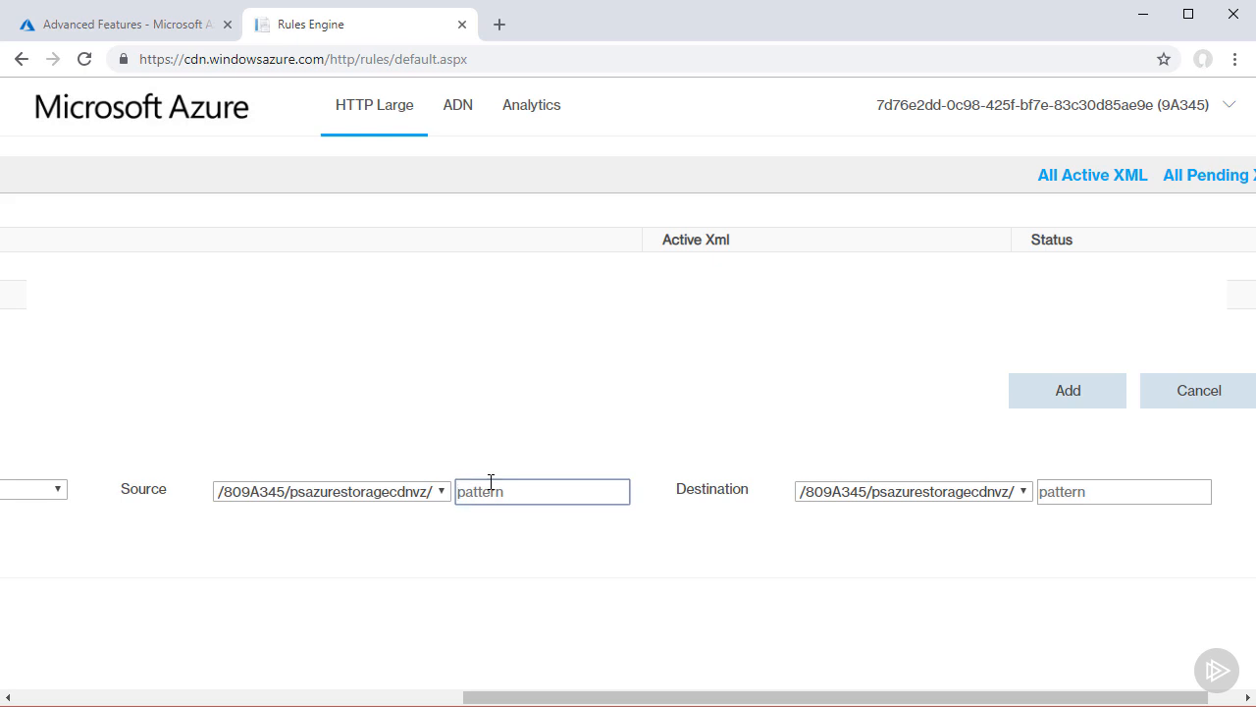
type("staticsite/(.*)")
Open regexr.com in a new browser tab
left_click(499, 26)
type("rege")
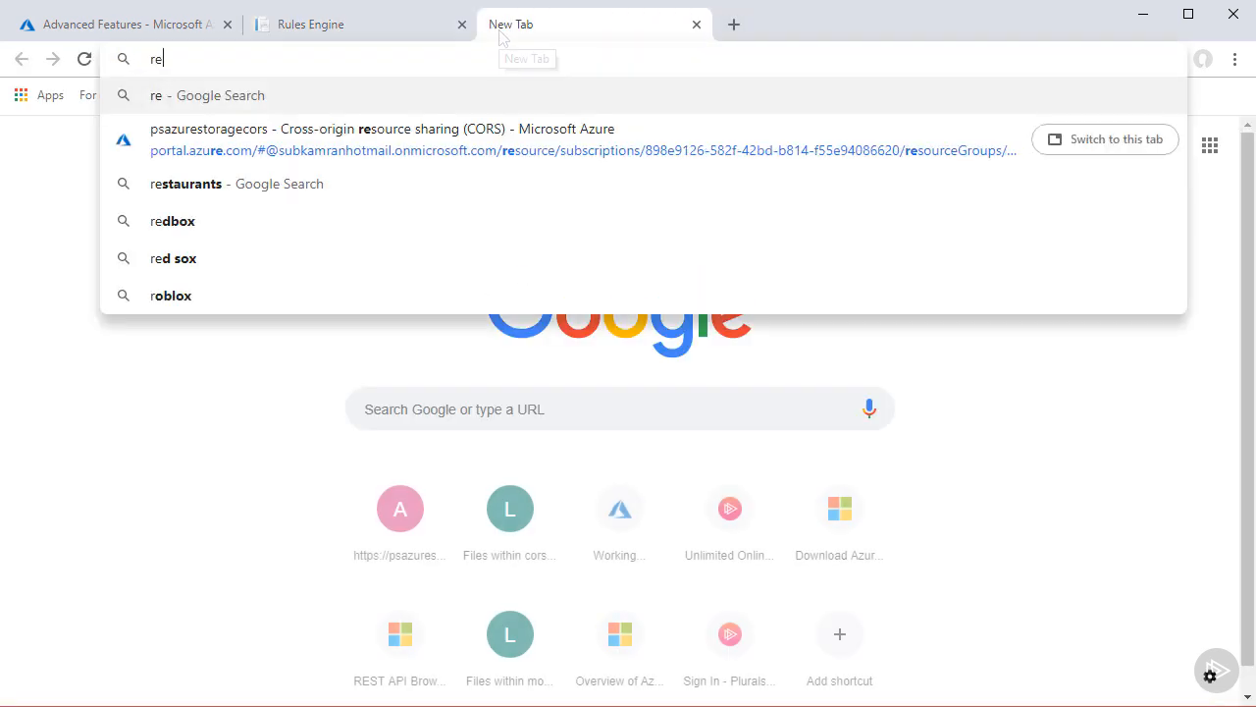
type("xr.com")
key("Return")
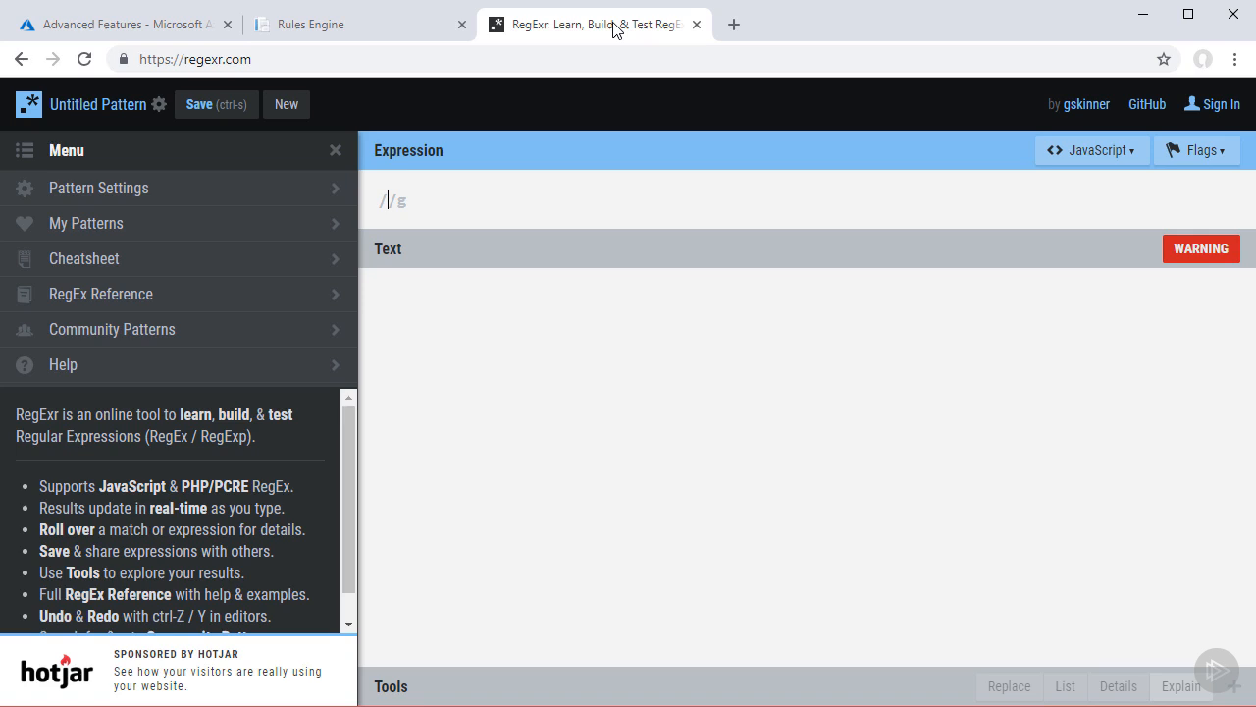
Enter path\/to\/ as the regular expression in RegExr
left_click(388, 200)
type("path/")
type("o\\/")
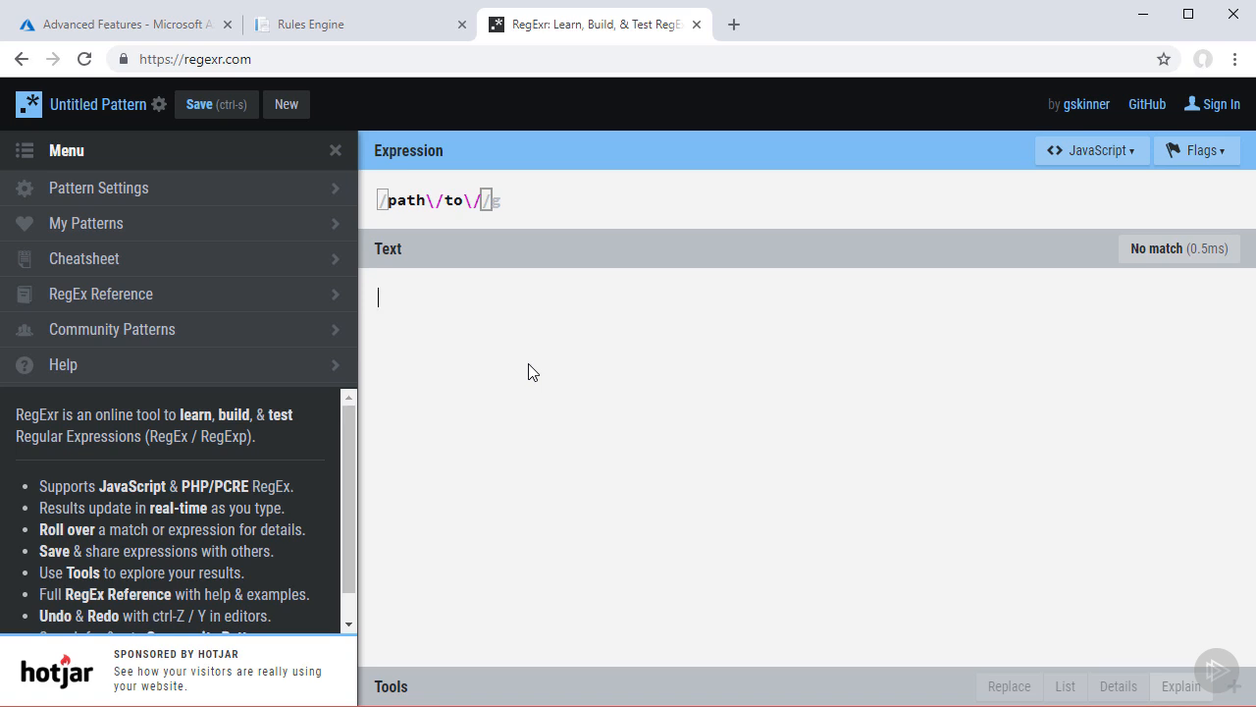
Fill the test text with path/to/staticsite/ paths, one per line, for index.html, img1.jpg, img2.jpg, img3.jpg and video.mp4
type("a")
key("BackSpace")
type("path/to/stat")
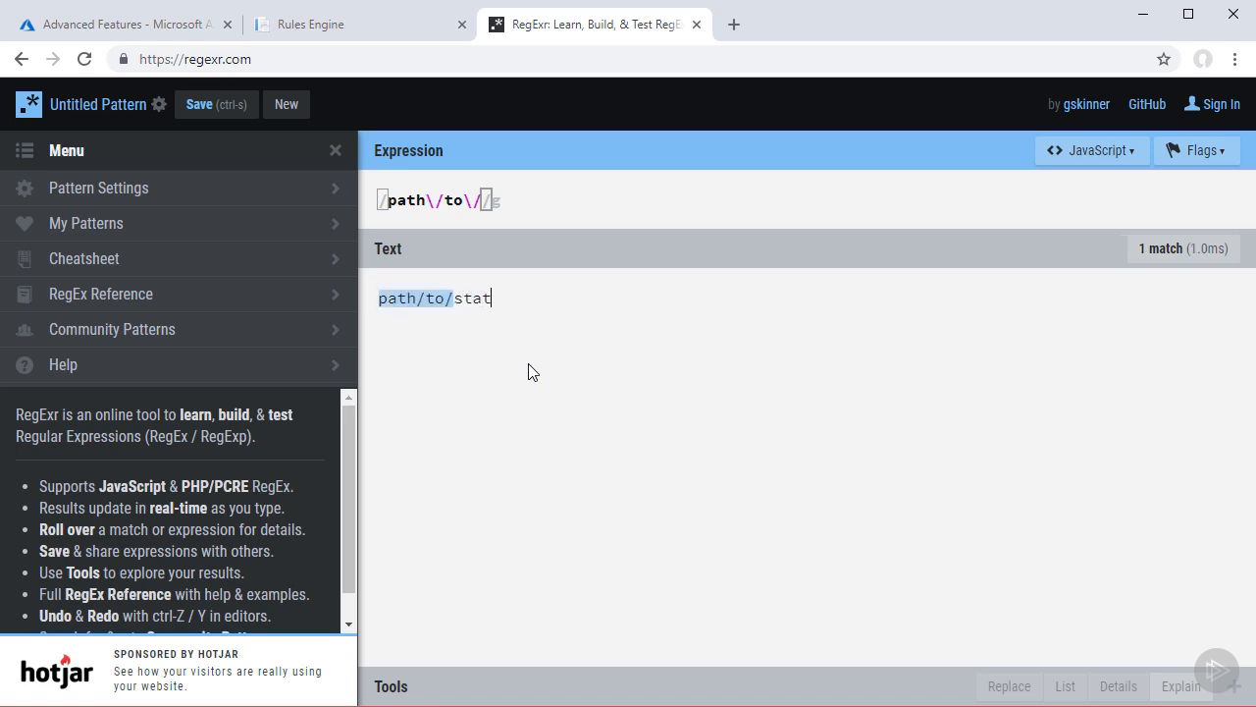
key("ctrl+a")
type("path/to/staticsite/index.html path/to/staticsite/img1.jpg path/to/staticsite/img2.jpg path/to/staticsite/img3.jpg path/to/staticsite/video.mp4")
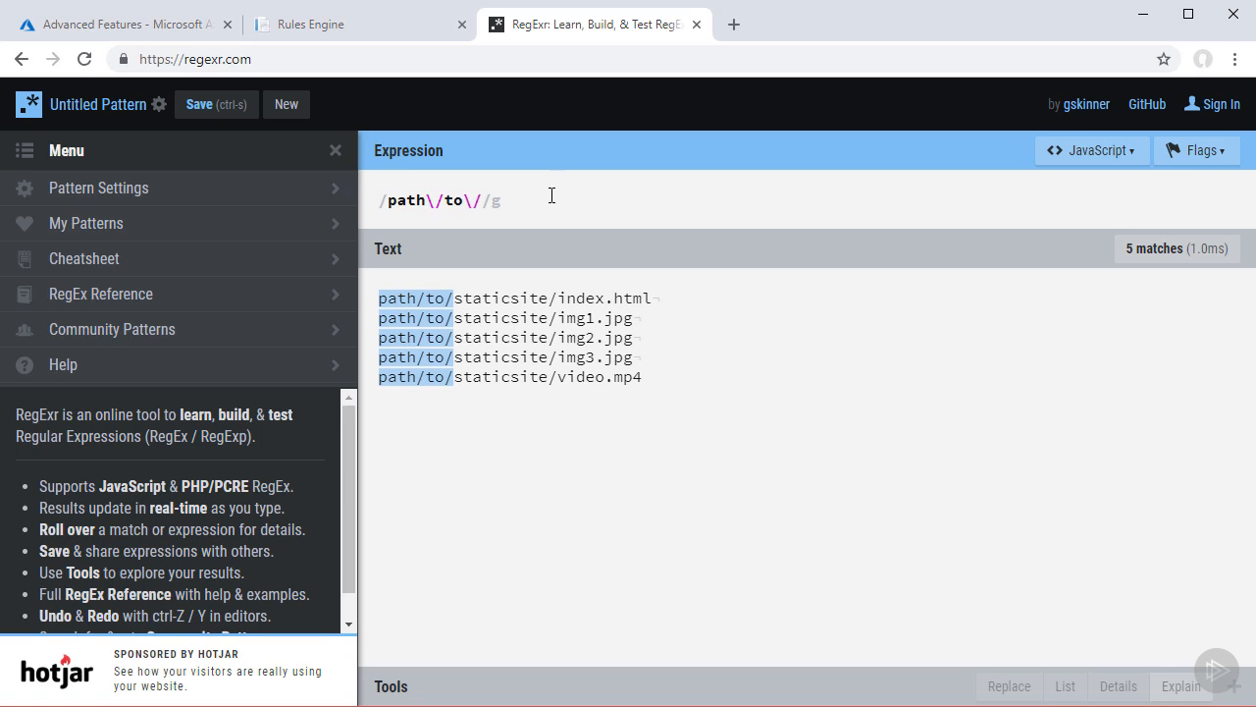
Extend the expression to path\/to\/staticsite\/(.*) and inspect the captured group in the img1.jpg and video.mp4 matches
type("stat")
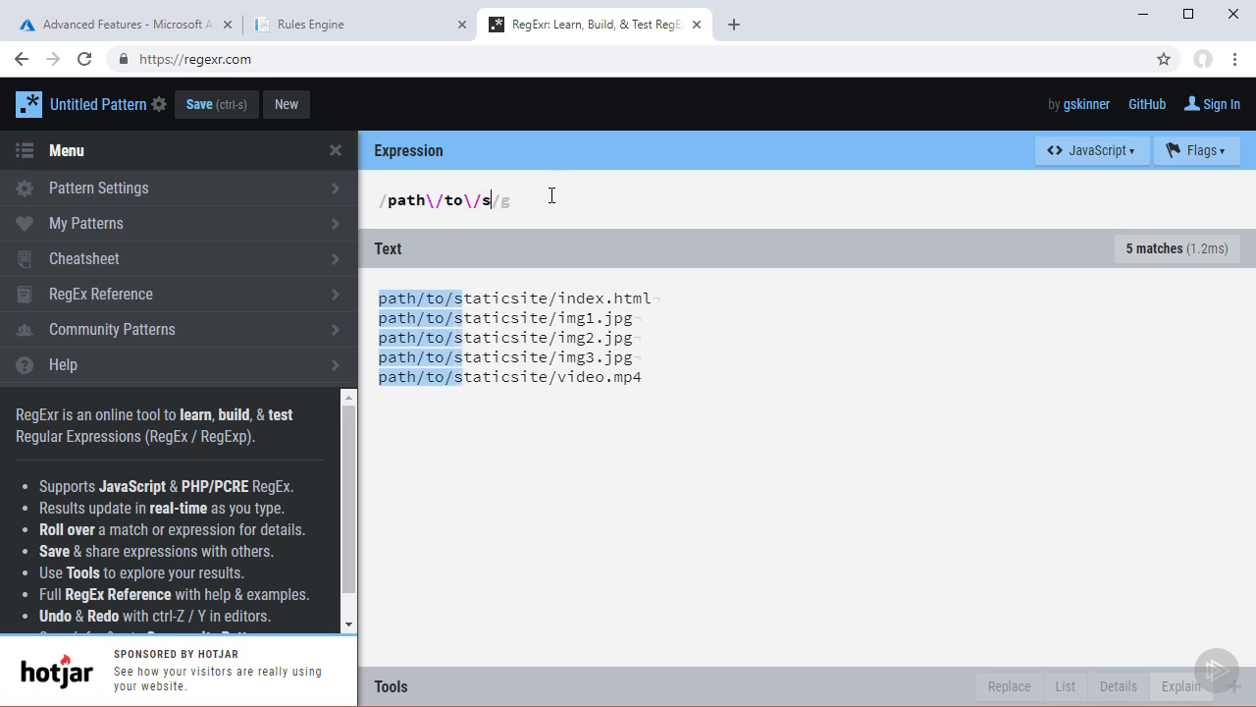
type("icsi")
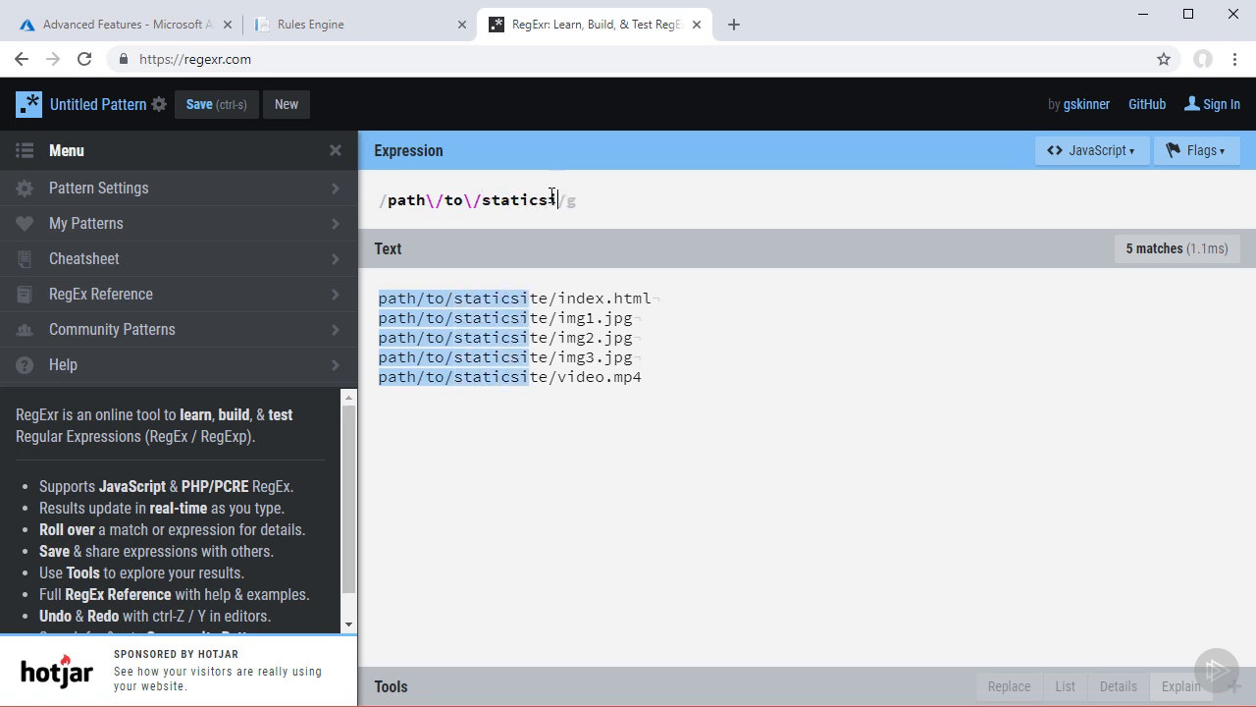
type("te\\/")
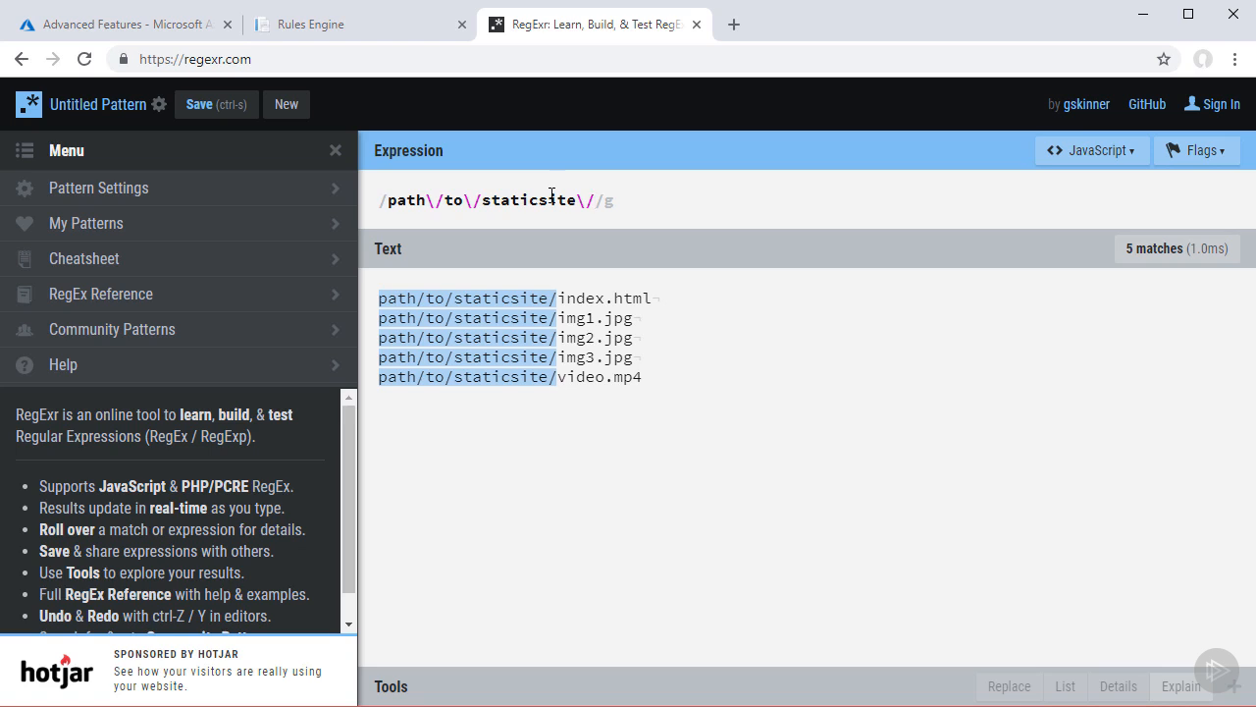
type("(.*)")
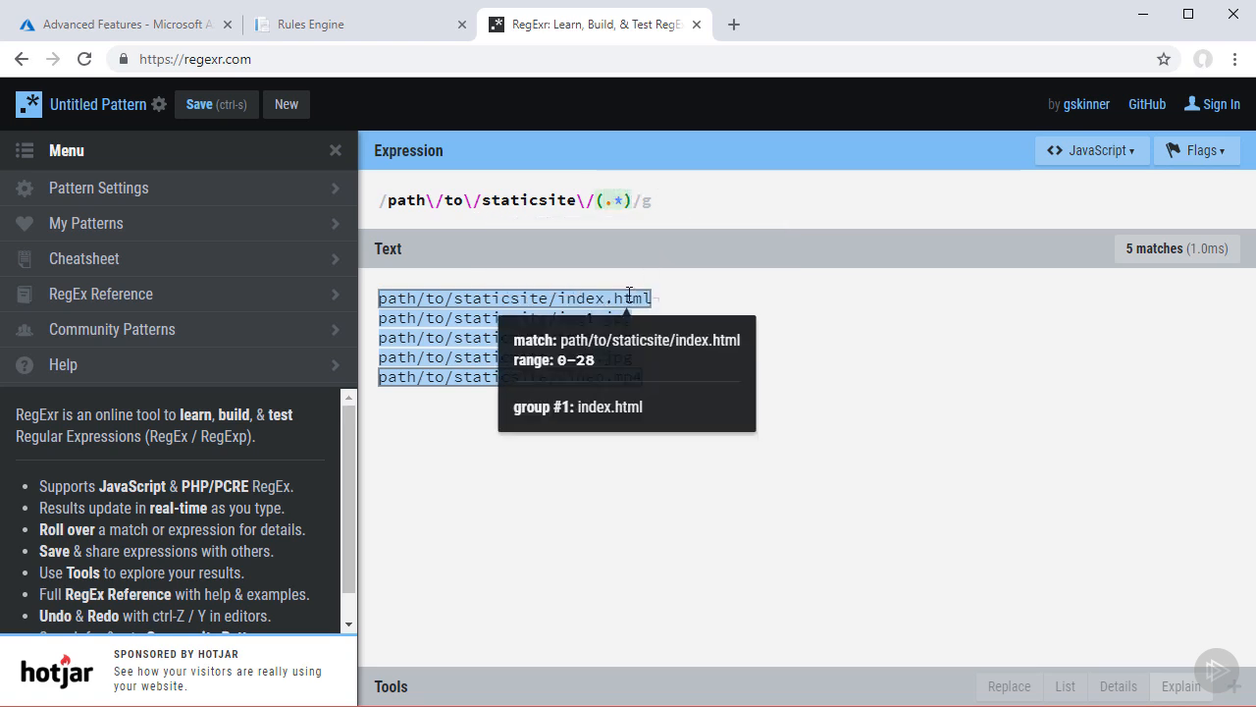
mouse_move(596, 314)
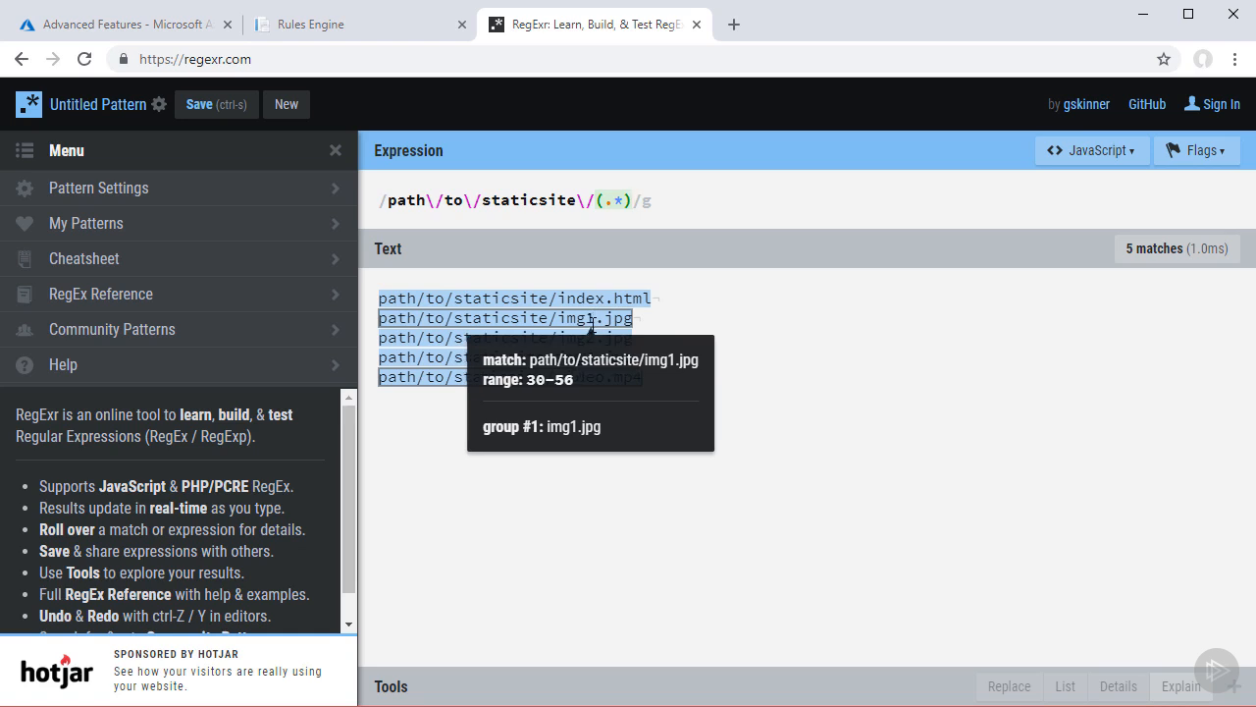
mouse_move(588, 379)
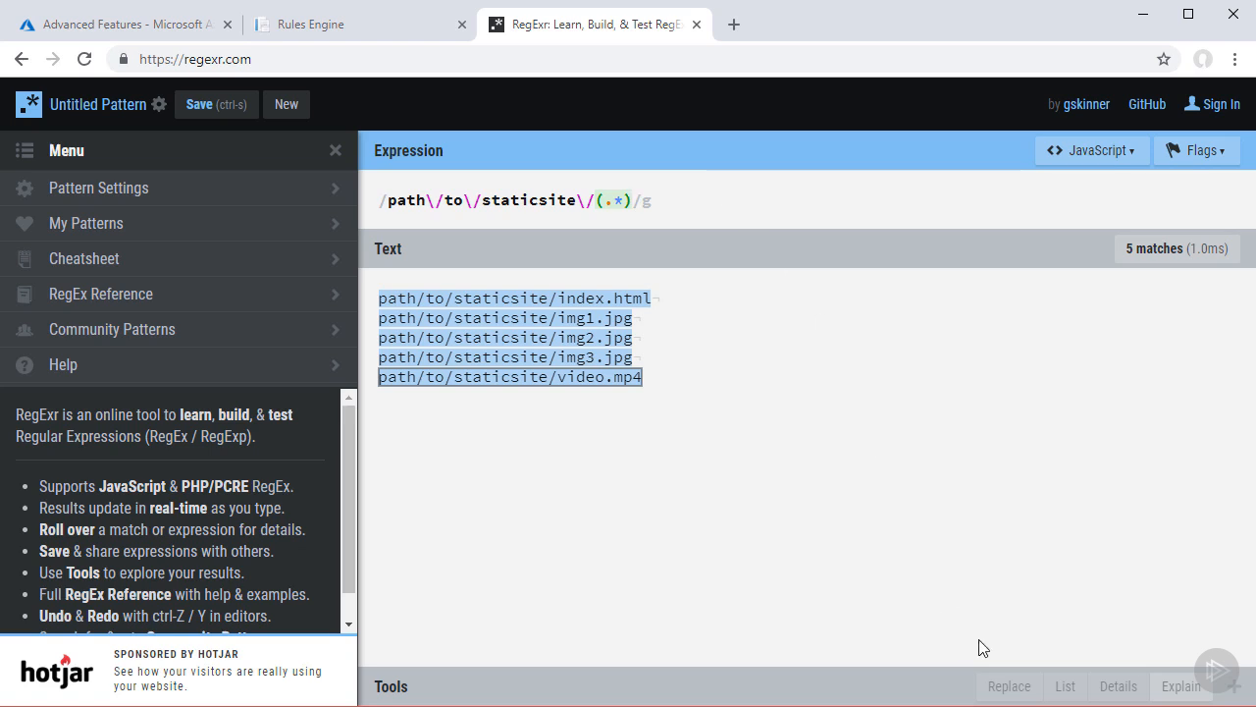
Use the Replace tool with staticsite/$1 as the replacement string
left_click(1004, 686)
key("ctrl+a")
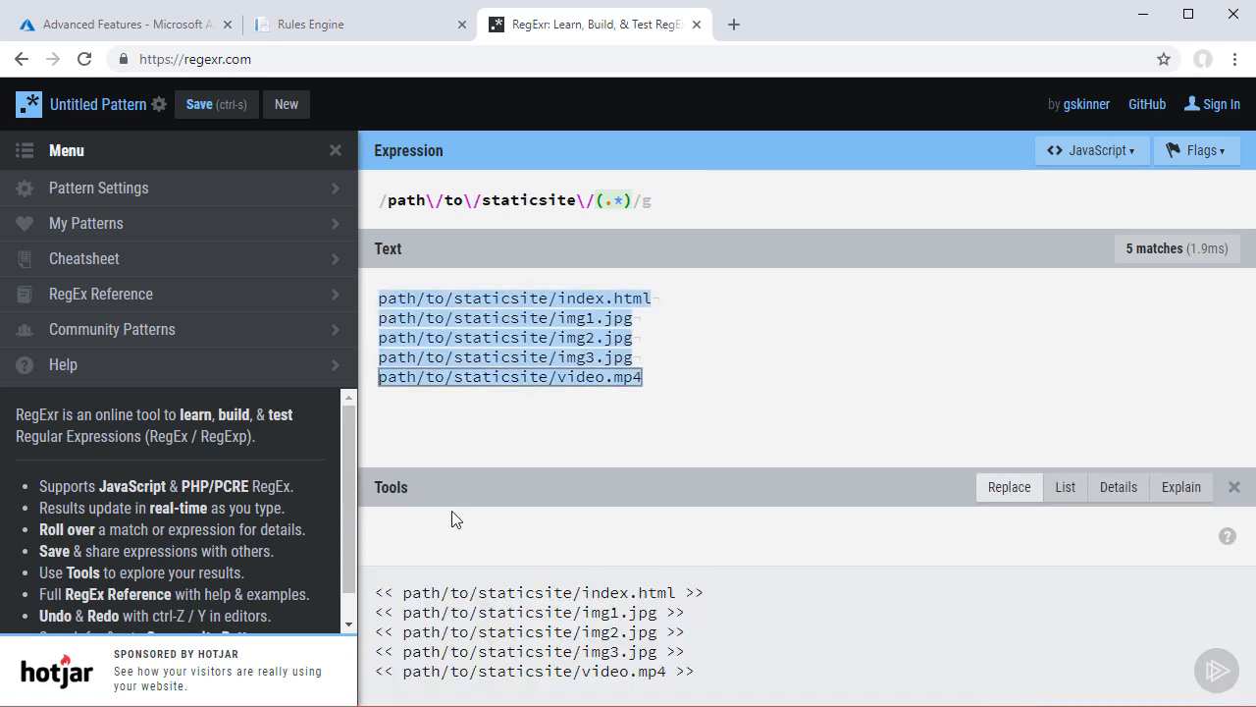
left_click(408, 533)
double_click(412, 535)
key("ctrl+a")
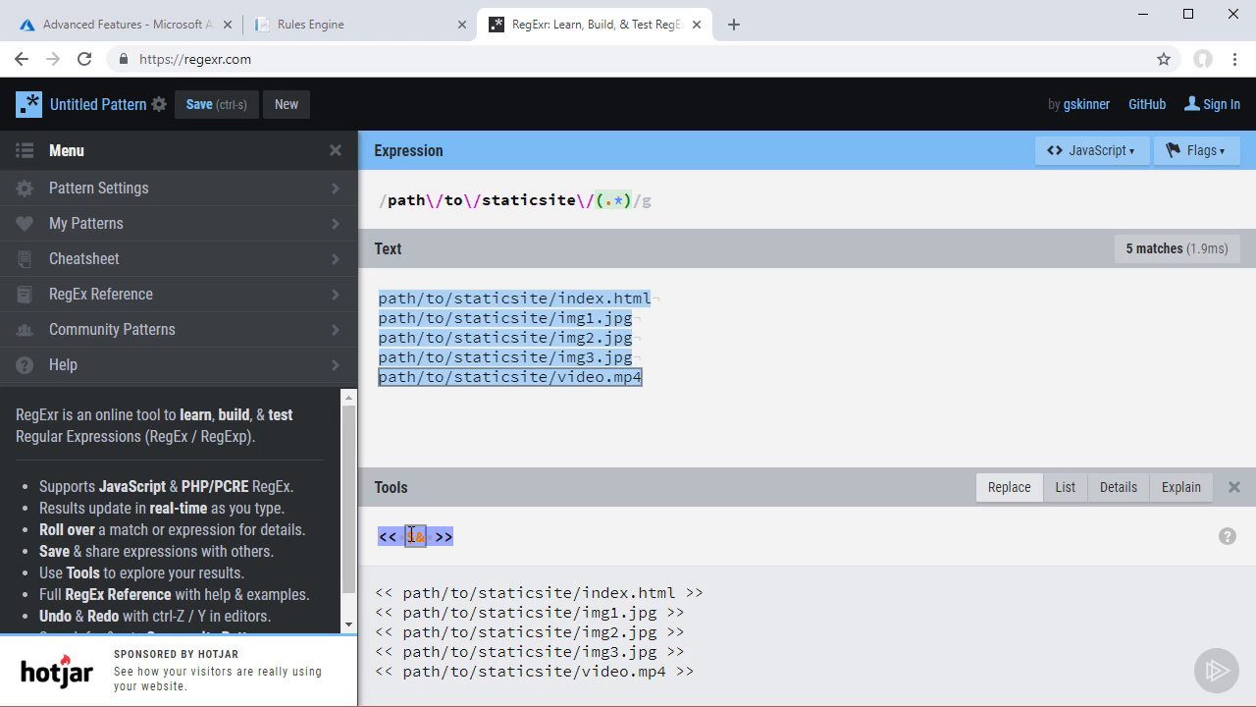
type("staticsite/")
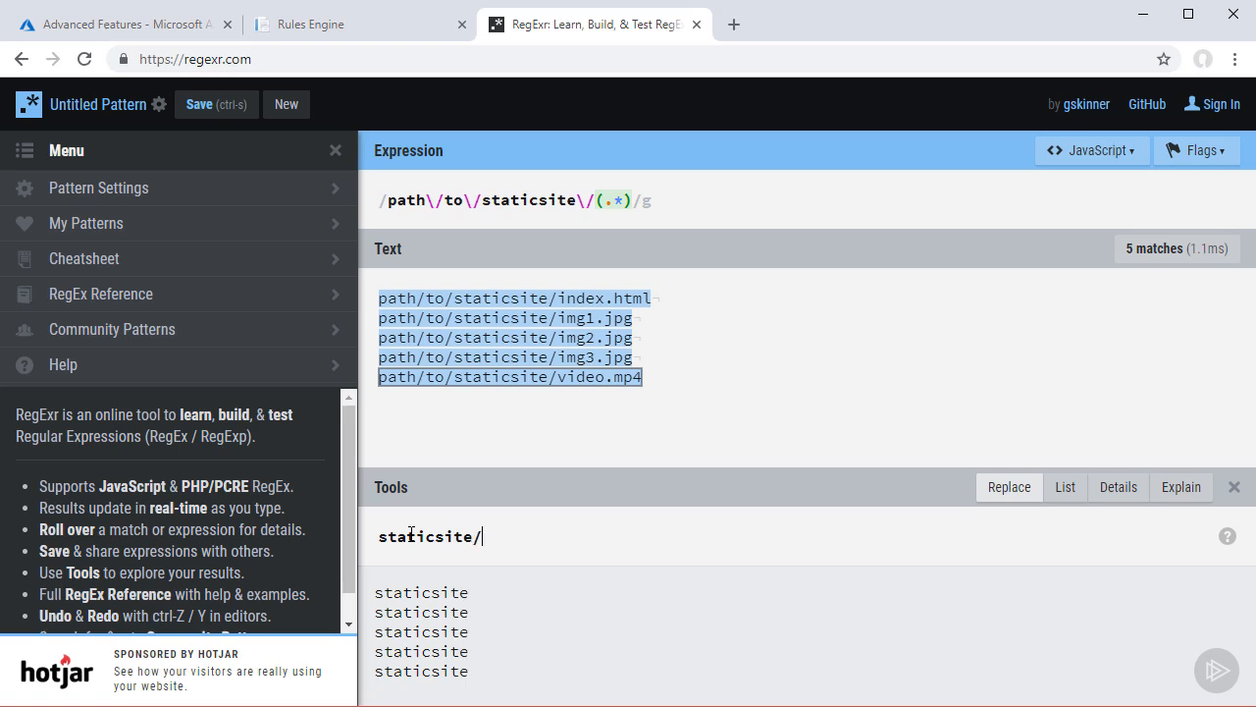
type("$1")
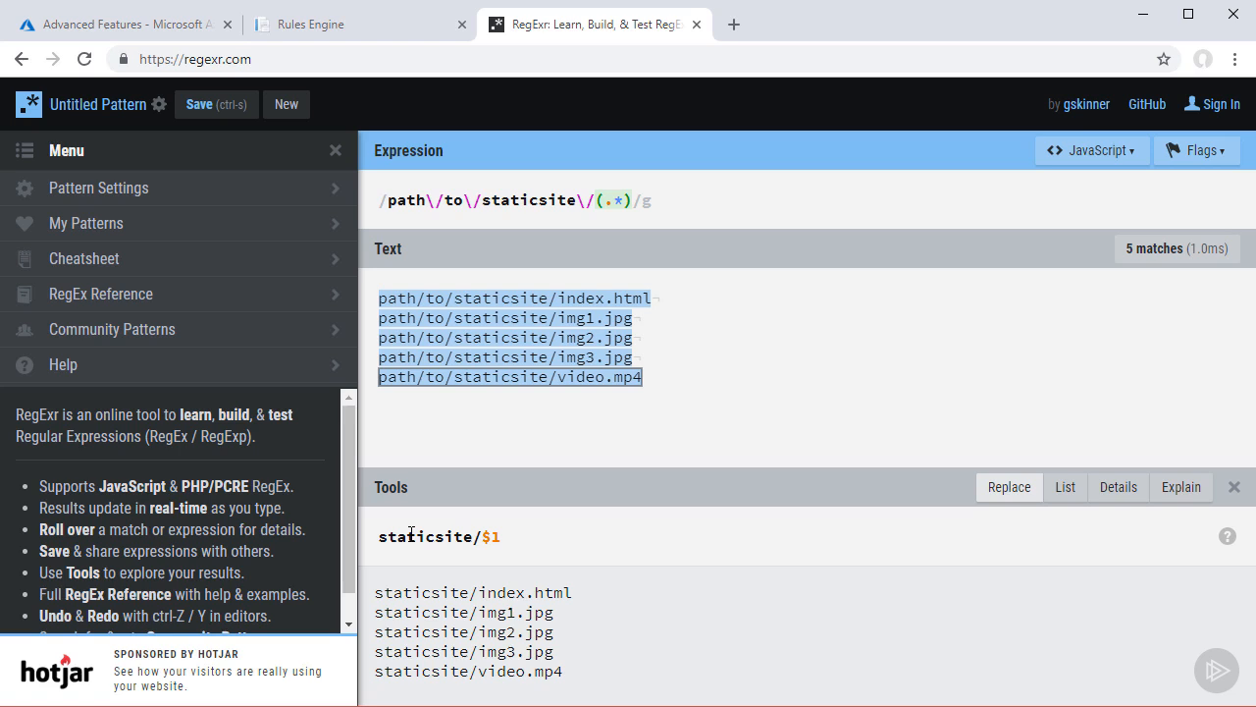
Append the placeholder query string ?sig=abc to the replacement string
type("&so")
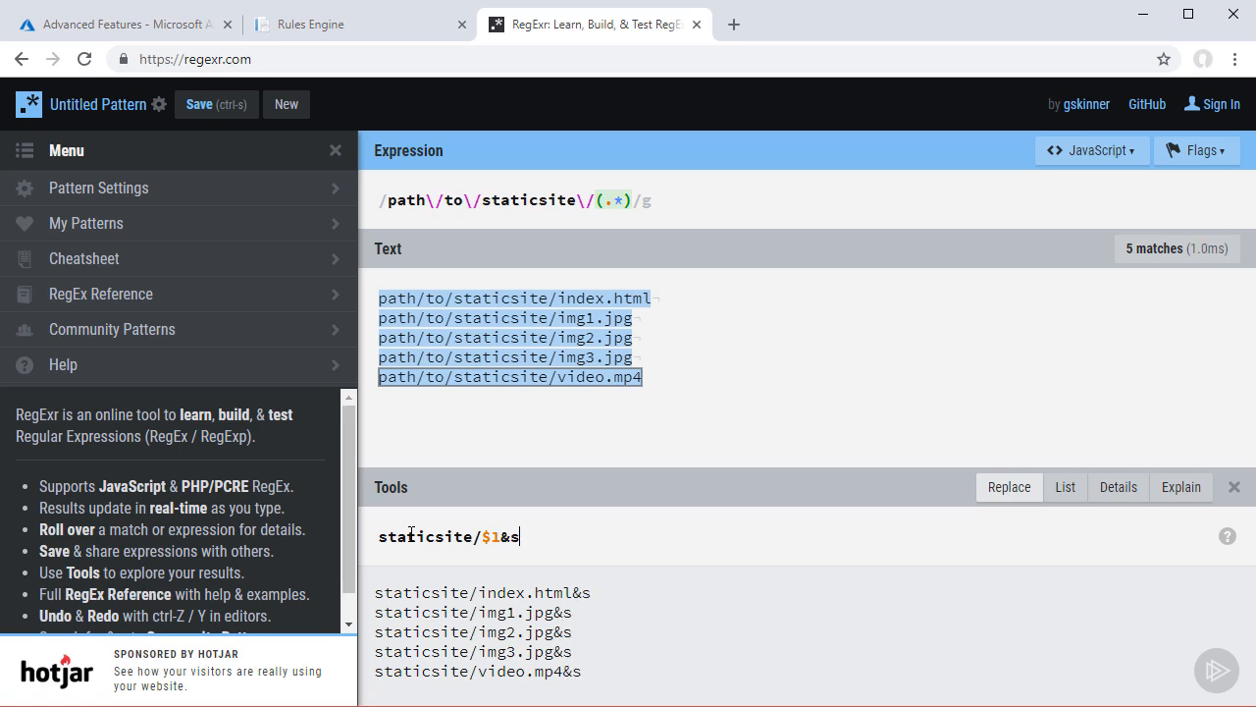
key("BackSpace")
key("BackSpace")
key("BackSpace")
type("?sig=abc")
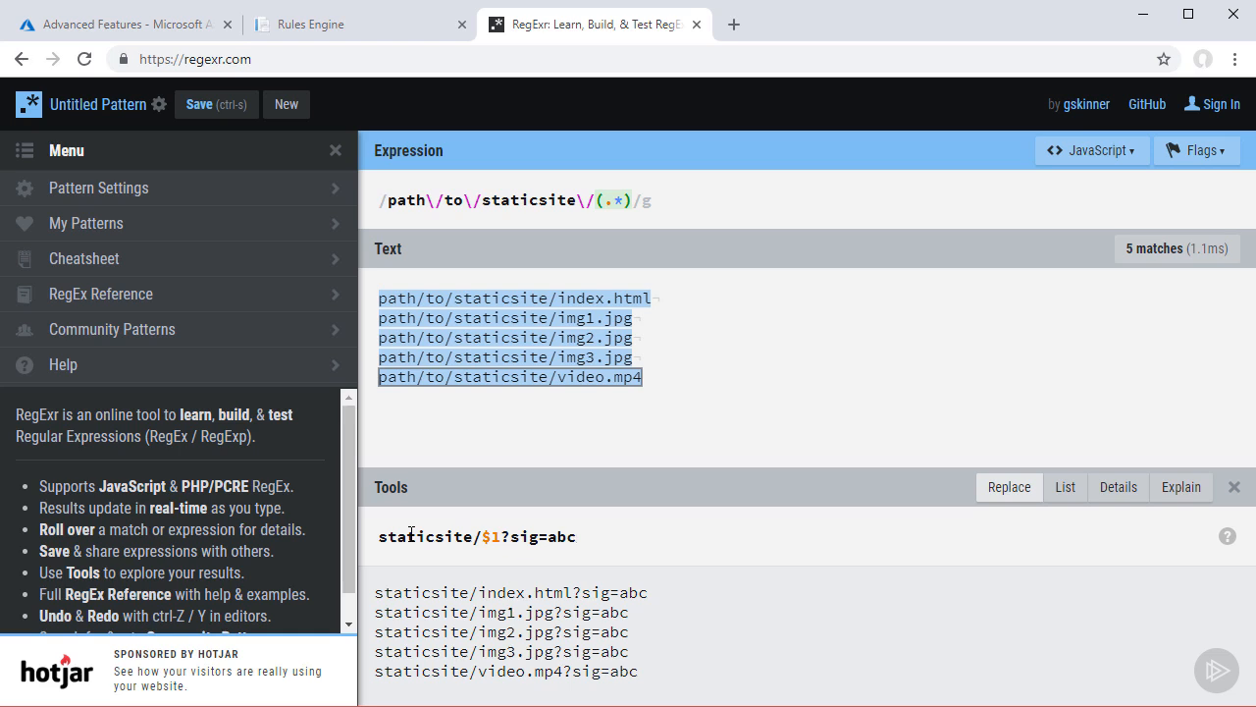
Copy the replacement string staticsite/$1?sig=abc into the URL Rewrite destination pattern in the Rules Engine
key("ctrl+a")
key("ctrl+c")
left_click(385, 35)
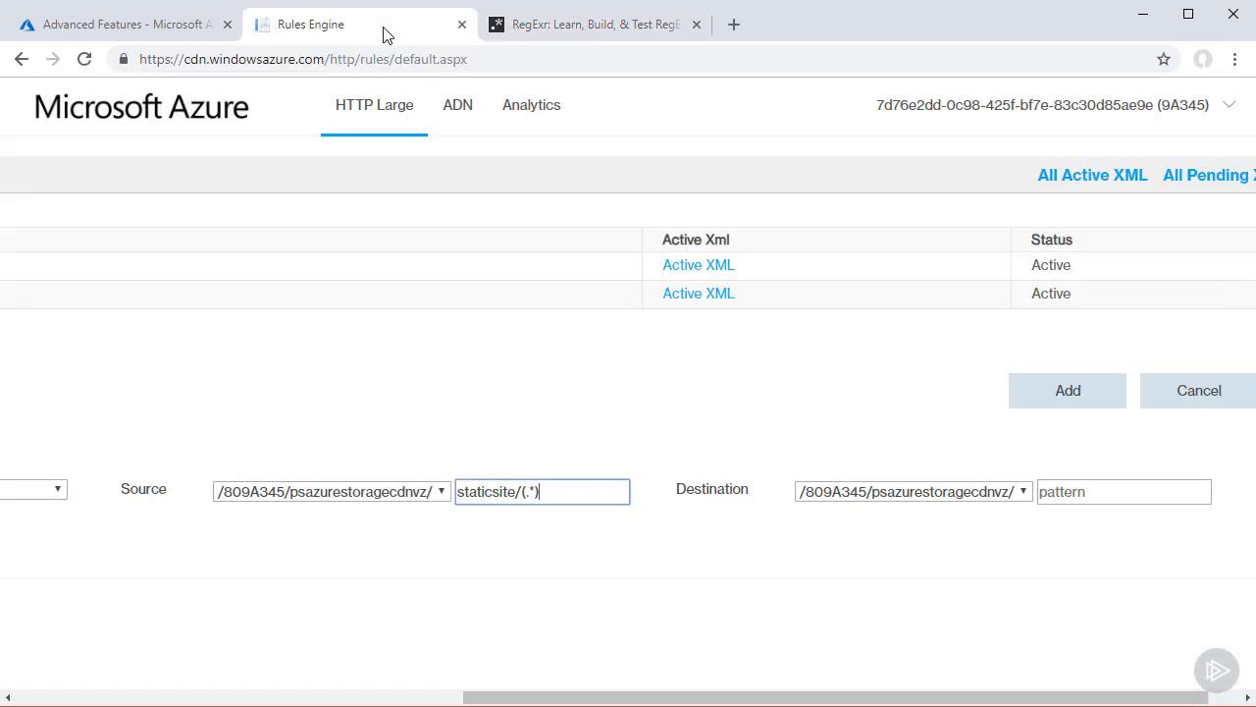
left_click(1070, 492)
key("ctrl+v")
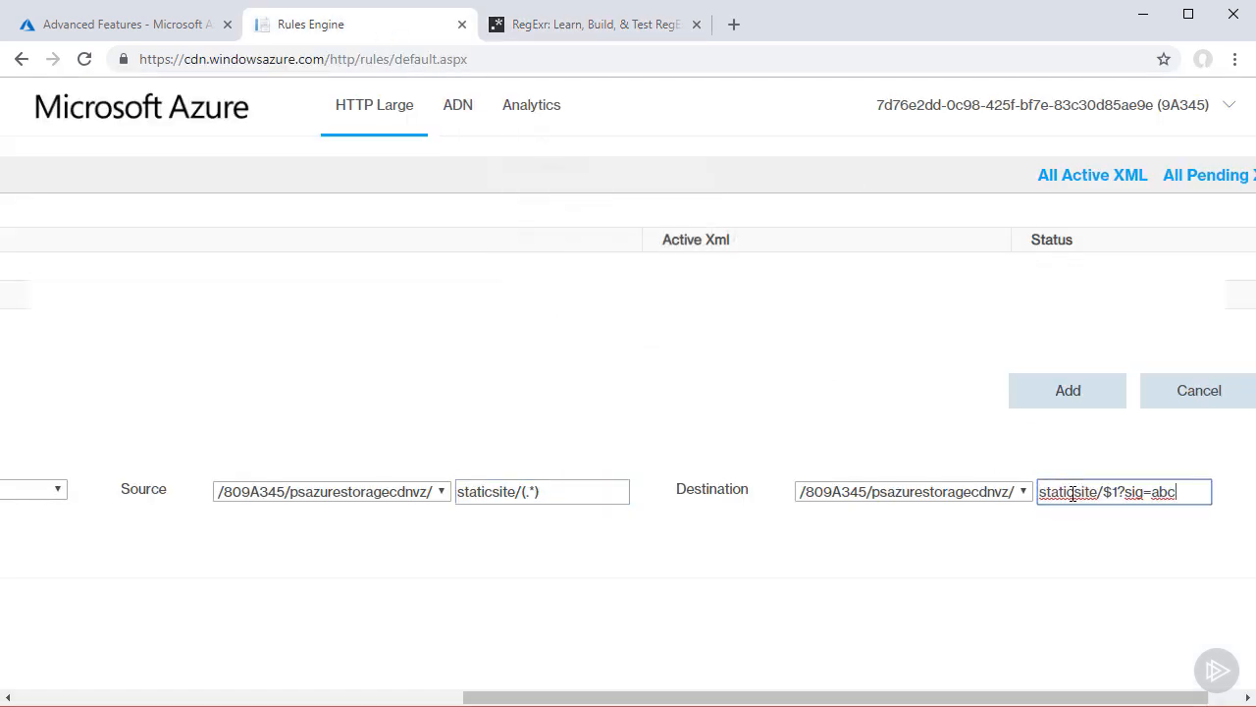
Replace the placeholder signature in the destination pattern with the actual SAS token
left_click_drag(1127, 493, 1189, 494)
key("BackSpace")
key("ctrl+v")
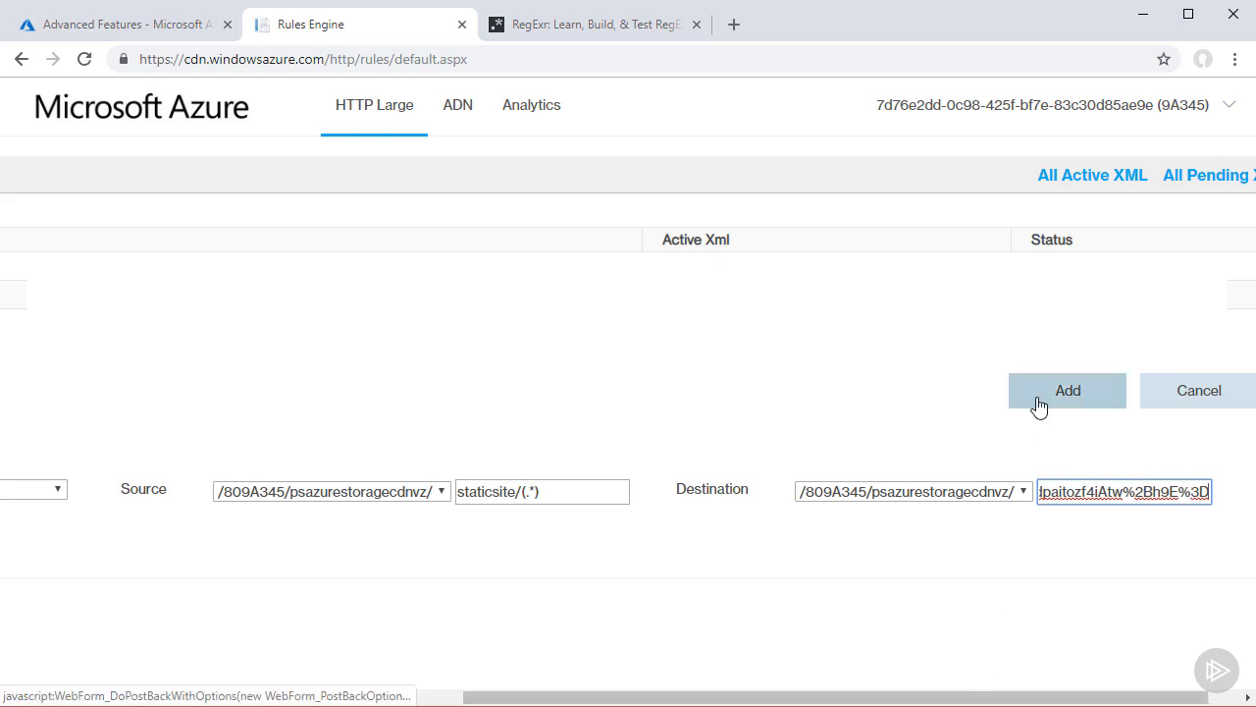
scroll(903, 673, "left", 8)
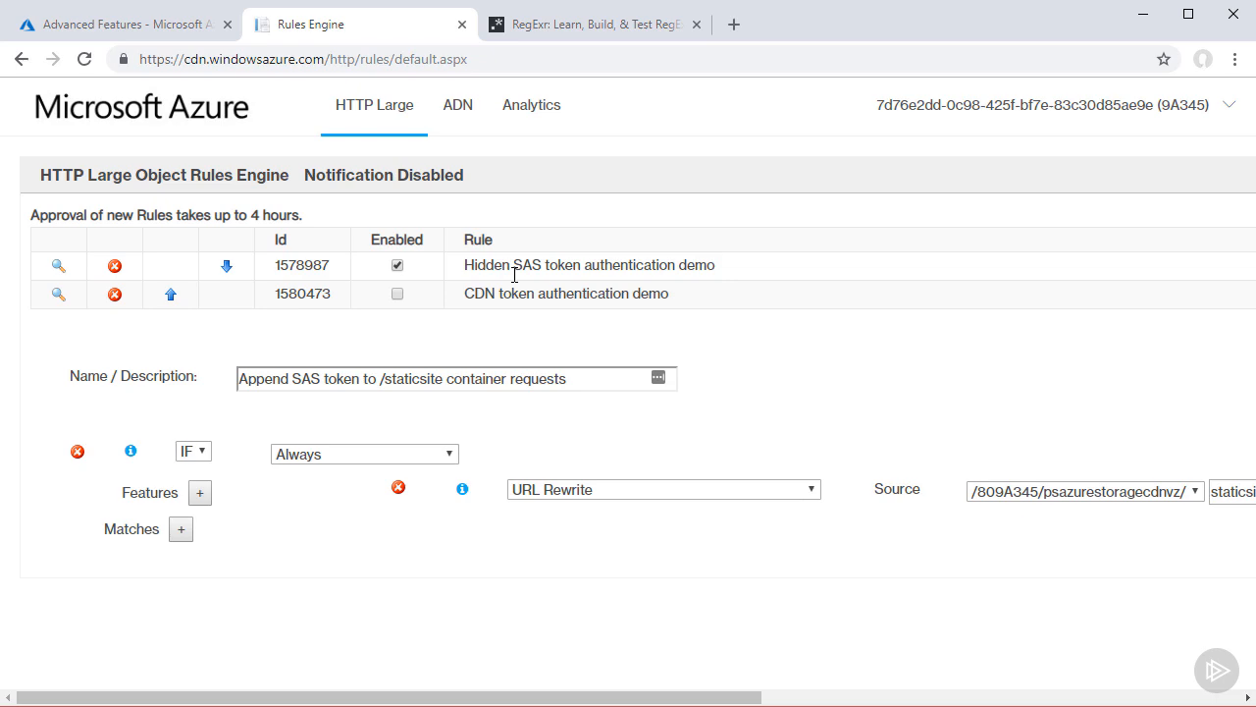
left_click(735, 26)
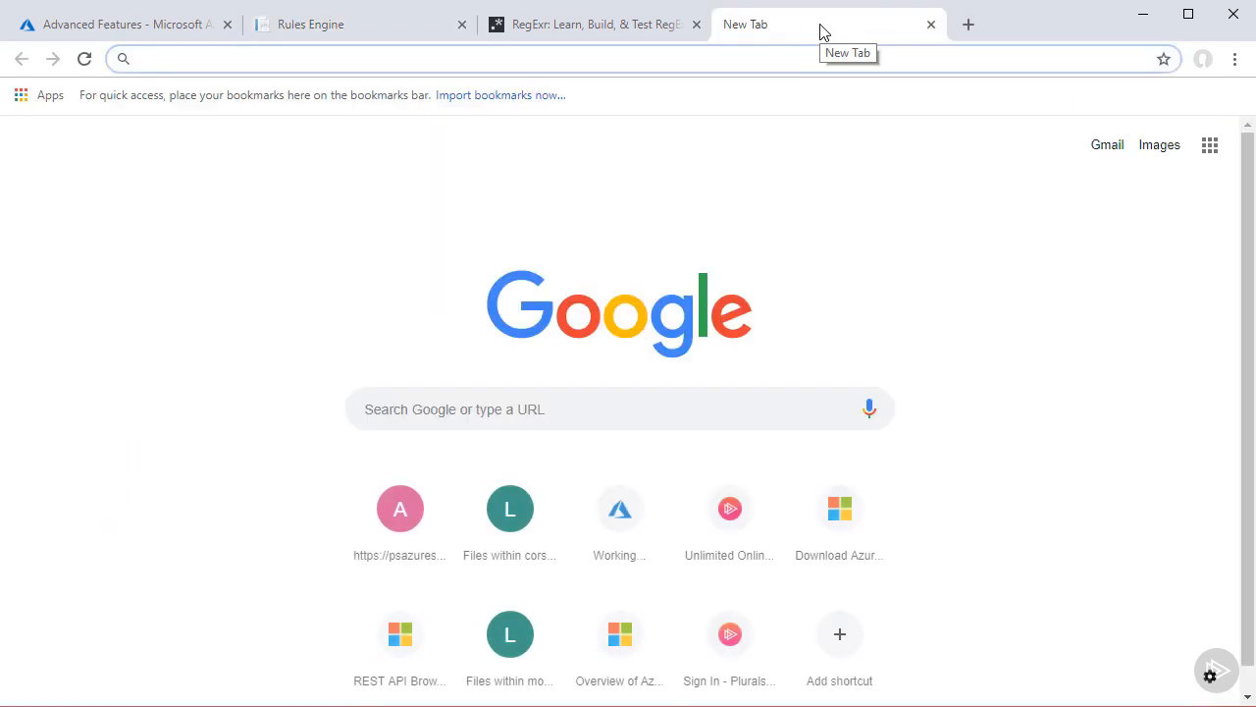
type("https://psazurestr")
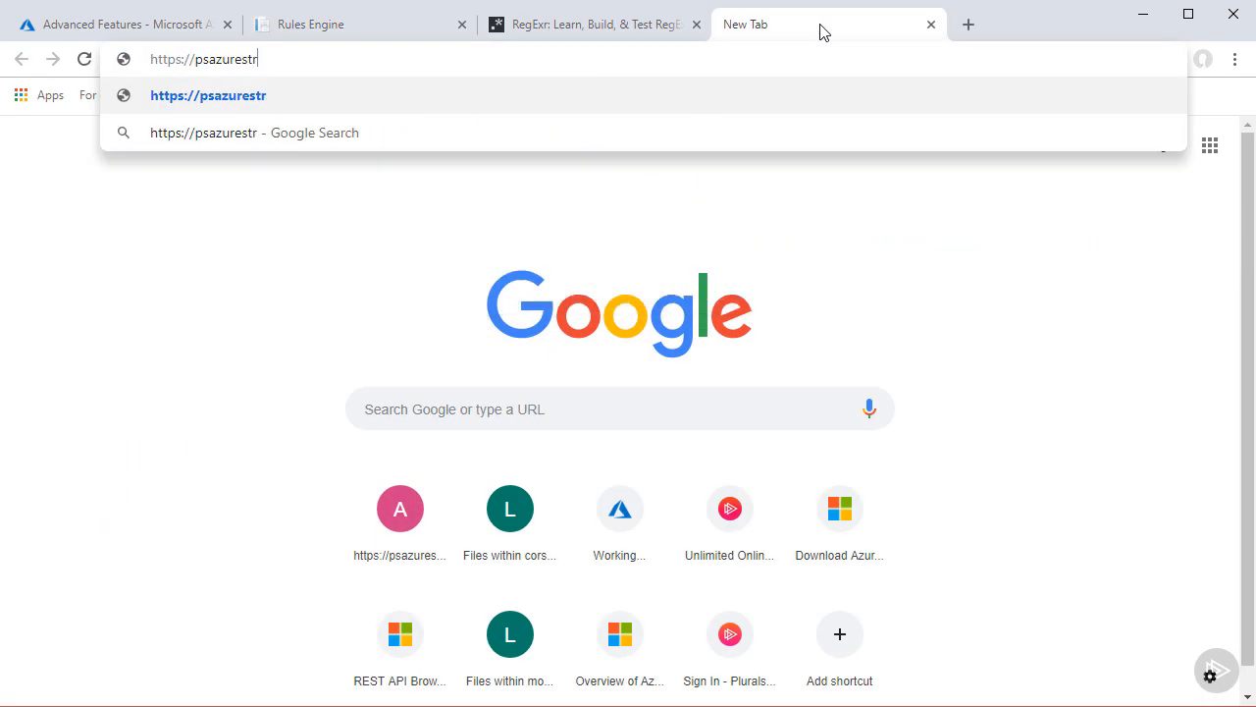
key("BackSpace")
type("oragecdnvz.azureed")
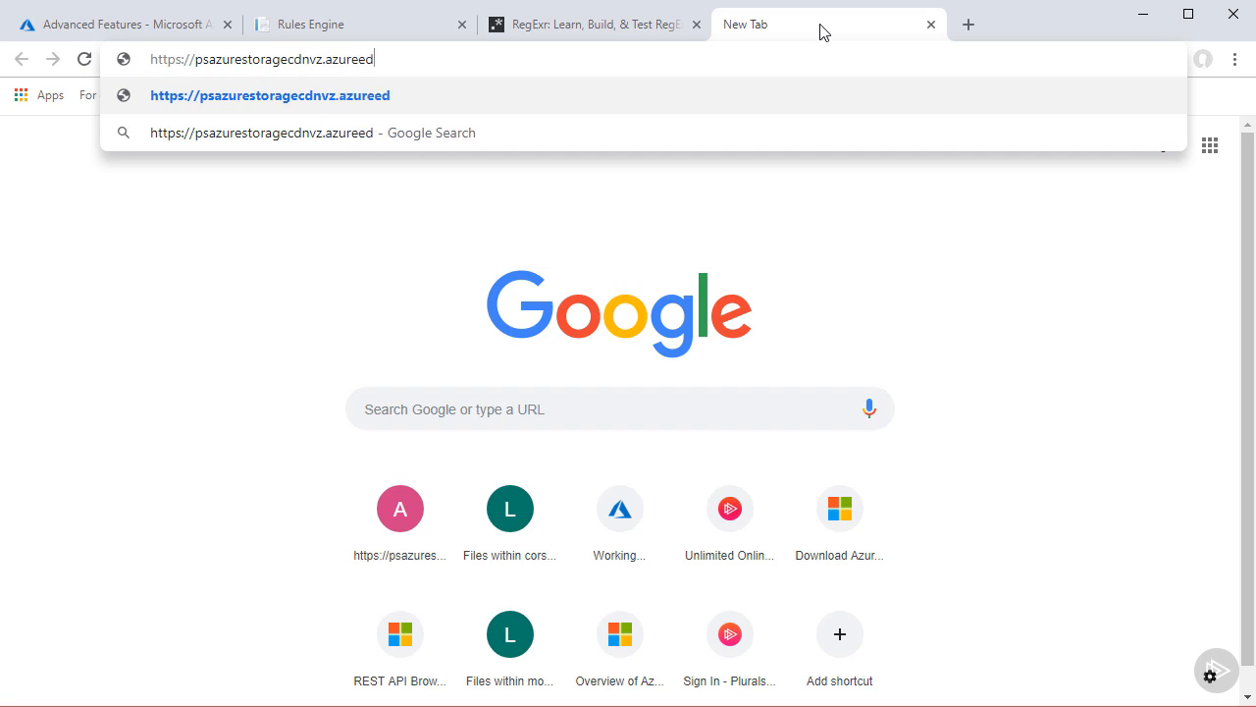
type("ge.net/static")
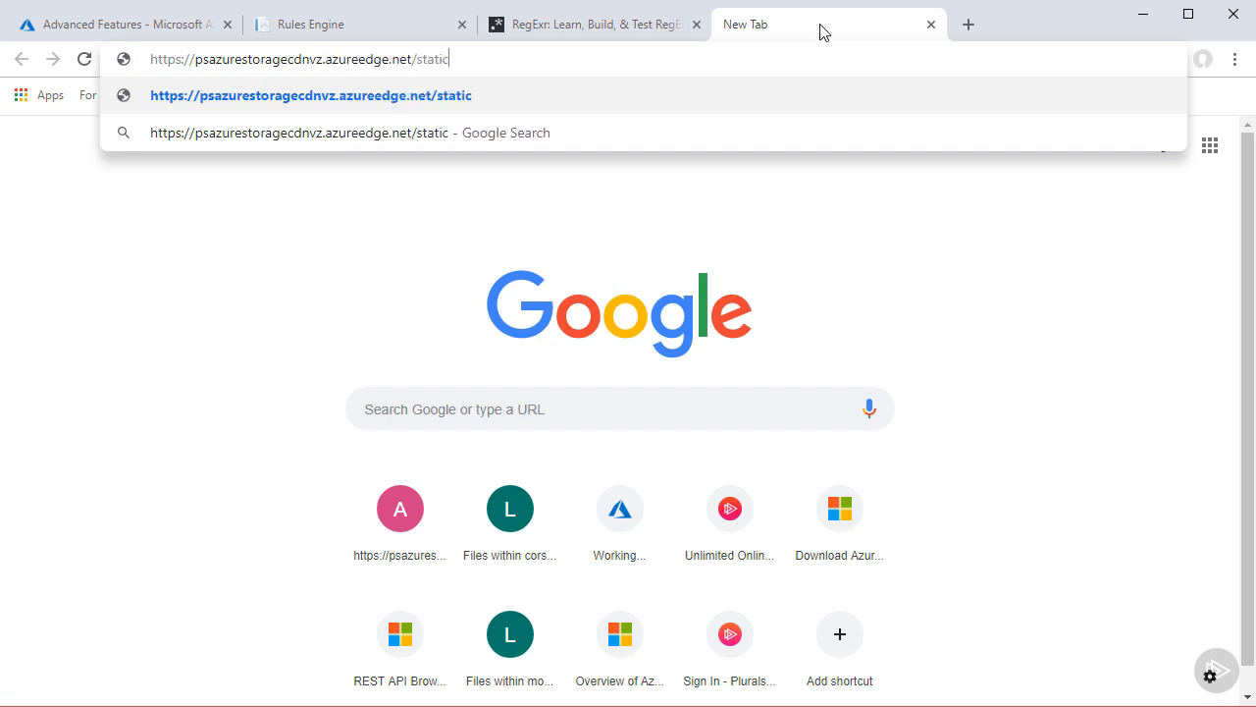
type("site/index.html")
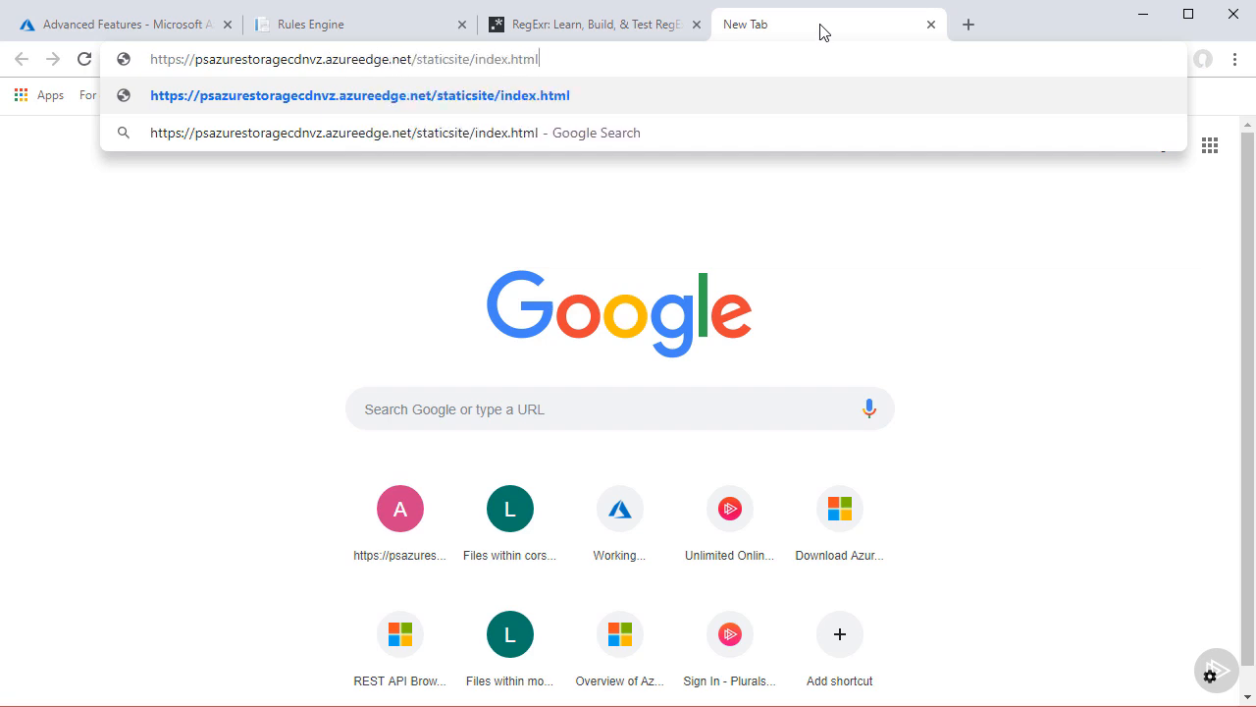
key("Return")
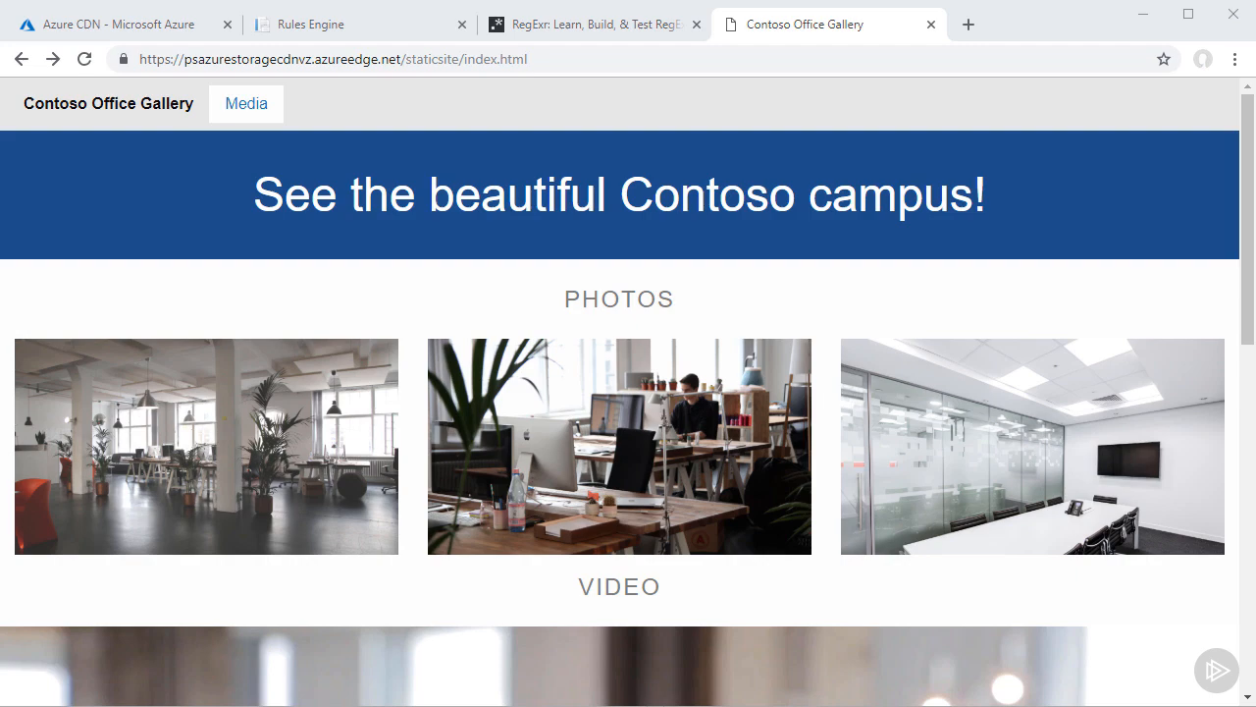